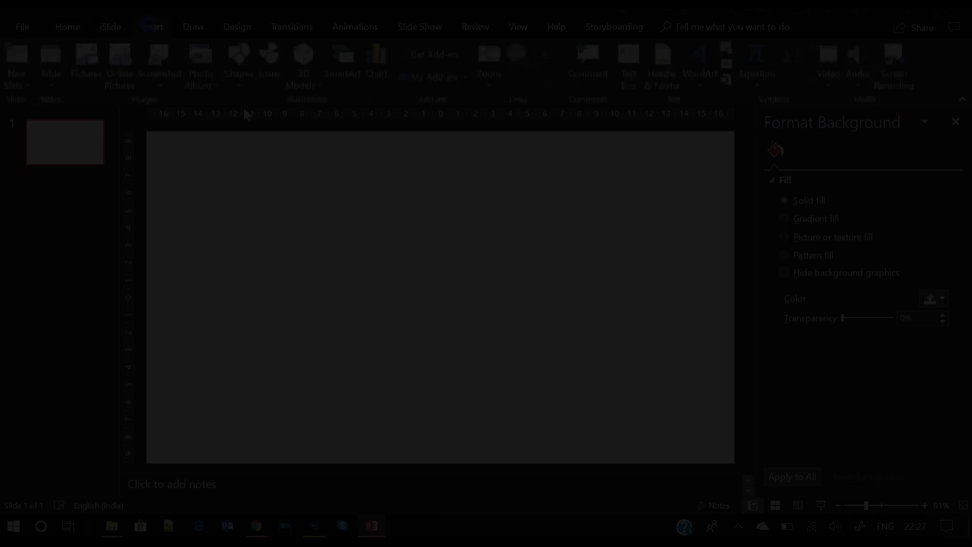
Draw a rectangle and stretch it to cover the whole slide.
click(238, 81)
click(291, 113)
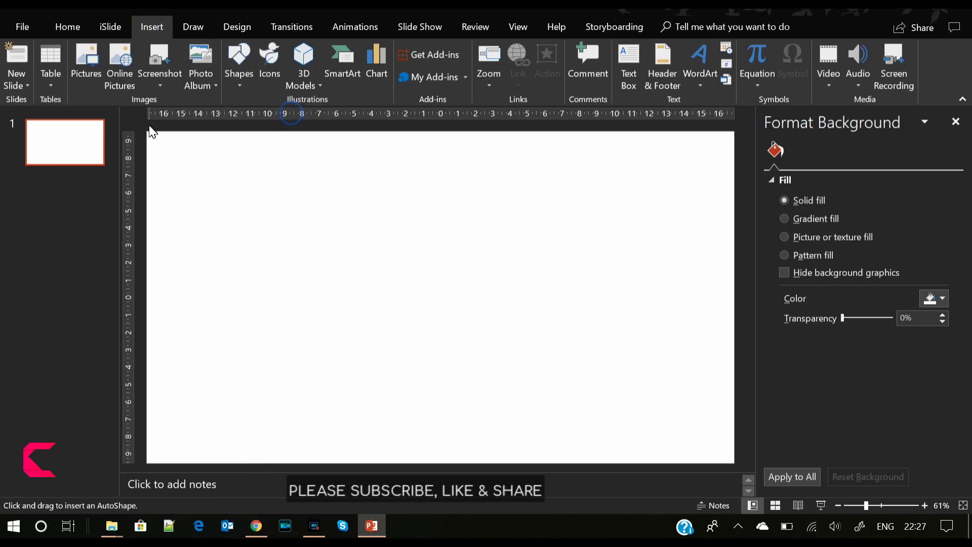
drag(146, 133, 632, 404)
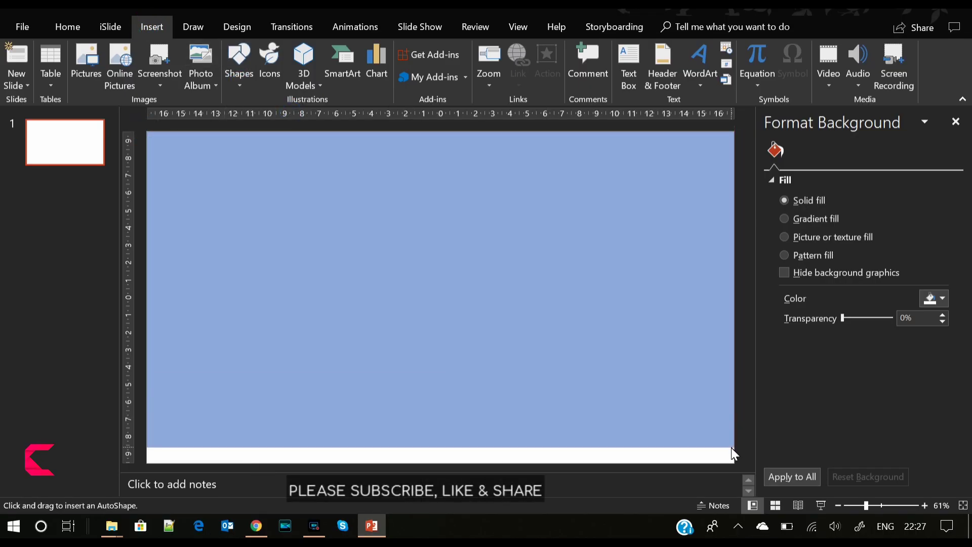
drag(770, 415, 734, 462)
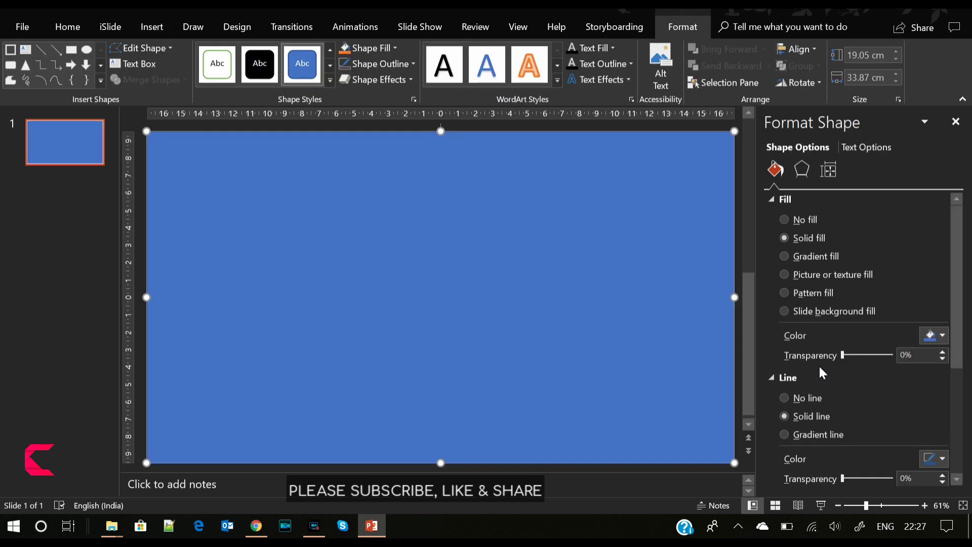
Make the rectangle borderless and near-black, then narrow it to leave a right-edge strip.
click(797, 397)
click(936, 335)
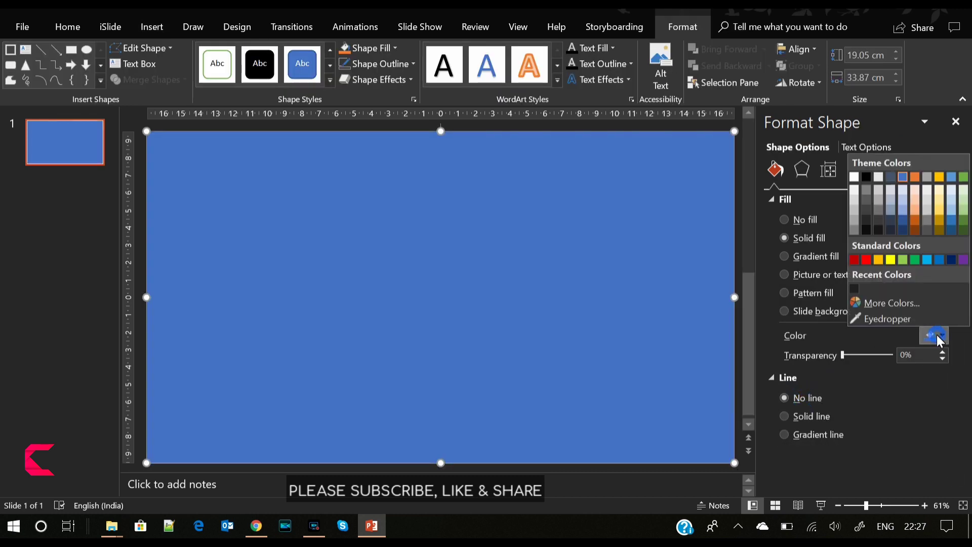
click(866, 231)
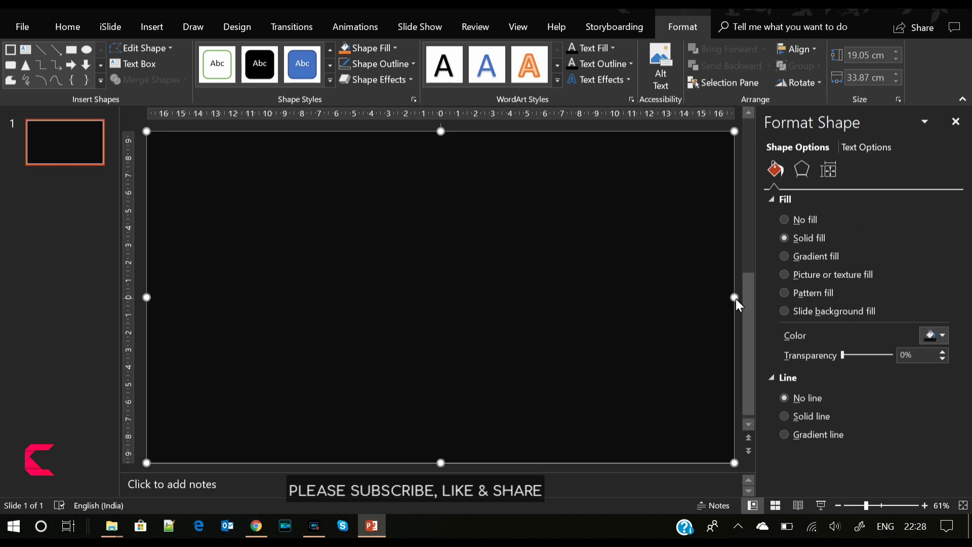
drag(734, 296, 563, 295)
Set the slide background to the night-city photo as a picture fill.
click(625, 298)
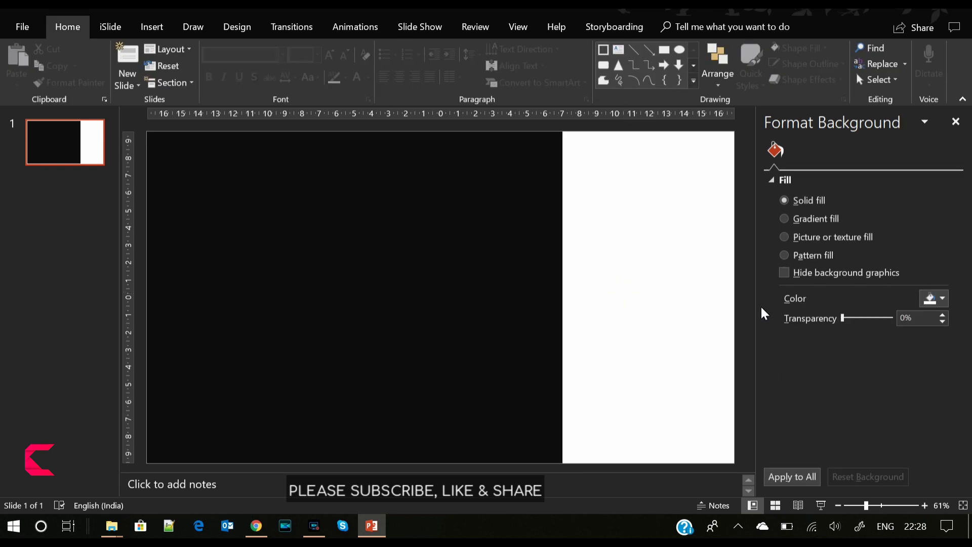
click(825, 238)
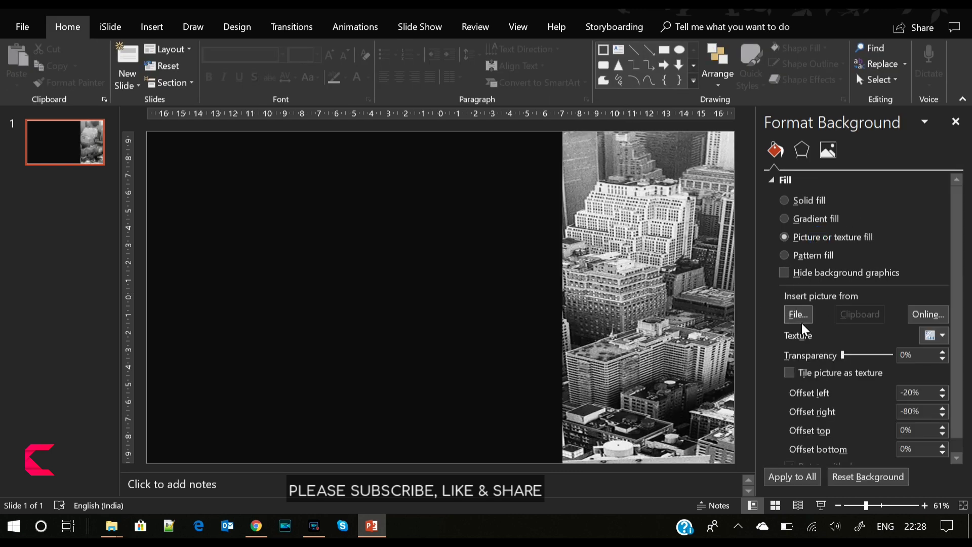
click(799, 318)
click(318, 178)
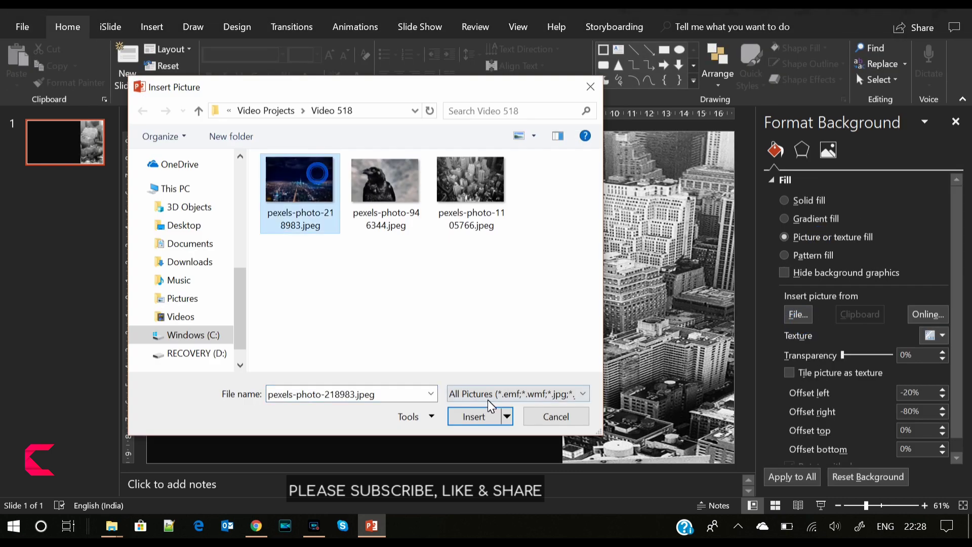
click(476, 416)
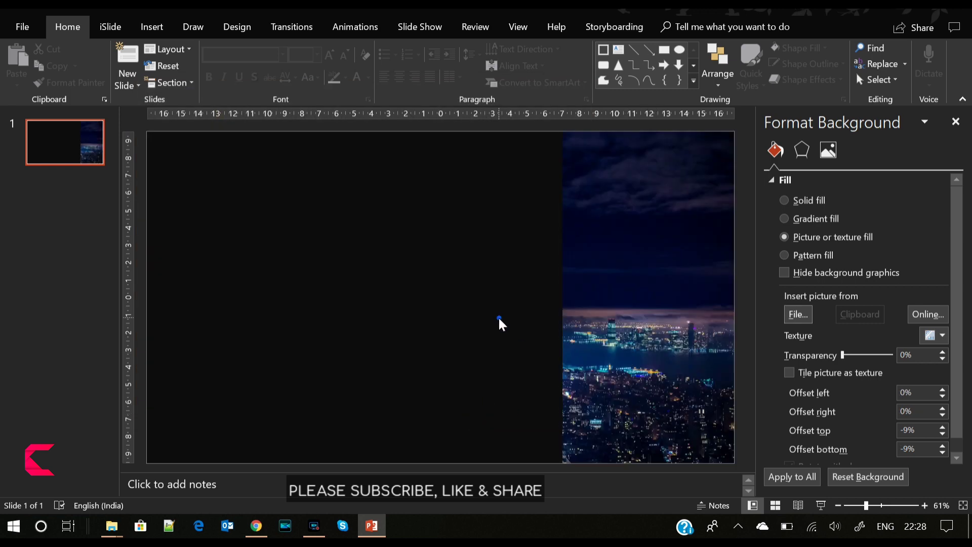
Stretch the black rectangle over the full slide and set its fill transparency to 5%.
click(499, 323)
drag(563, 300, 732, 309)
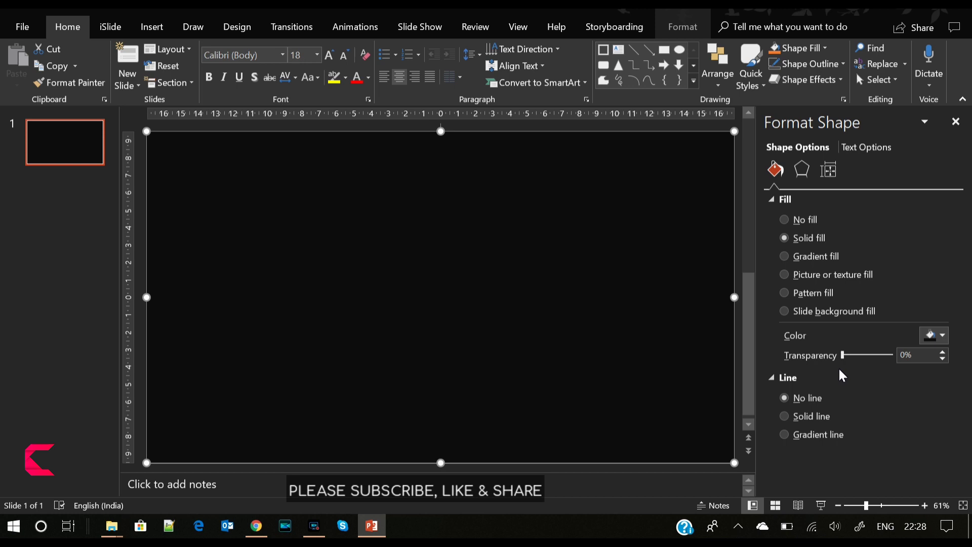
drag(845, 363, 846, 363)
click(739, 220)
Draw a tall rectangle on the slide's left side and move it up-left.
click(140, 36)
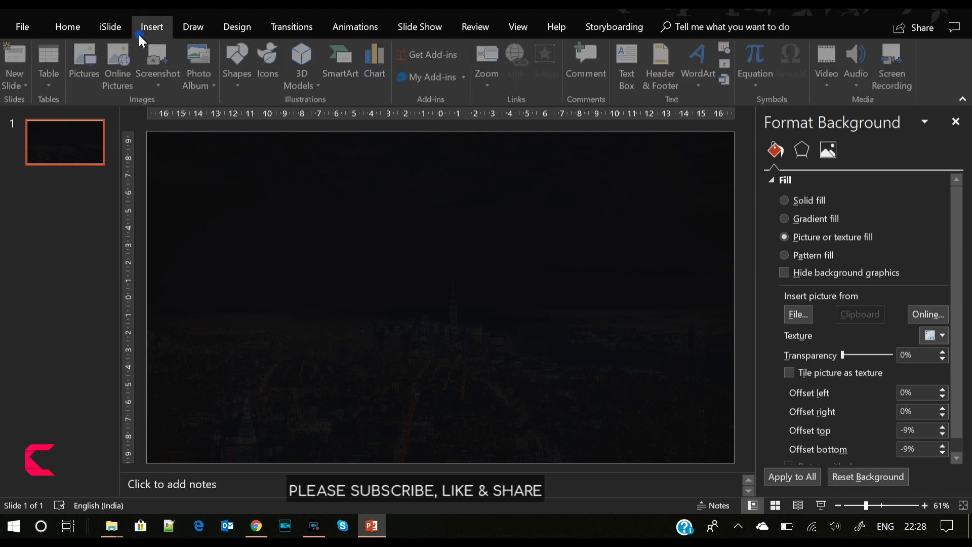
click(237, 89)
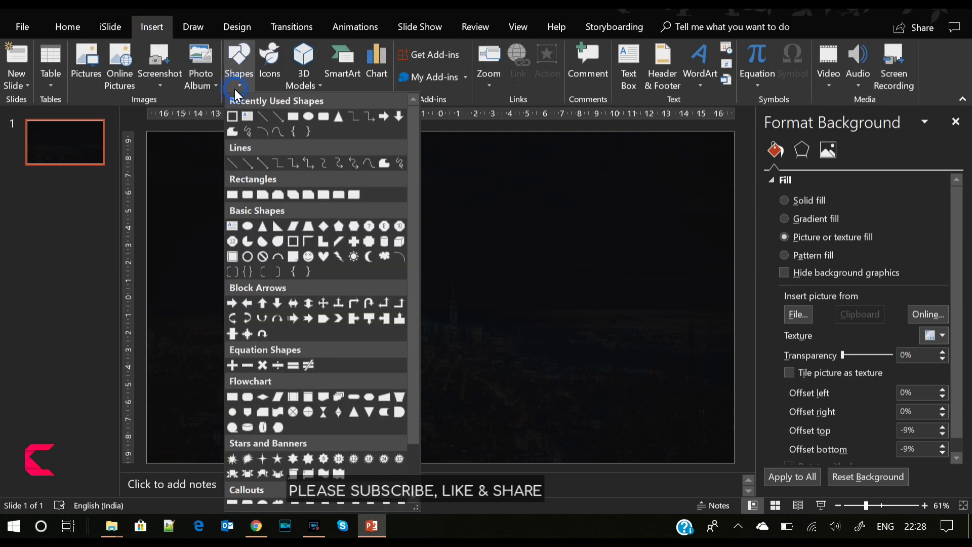
click(292, 118)
drag(225, 189, 424, 437)
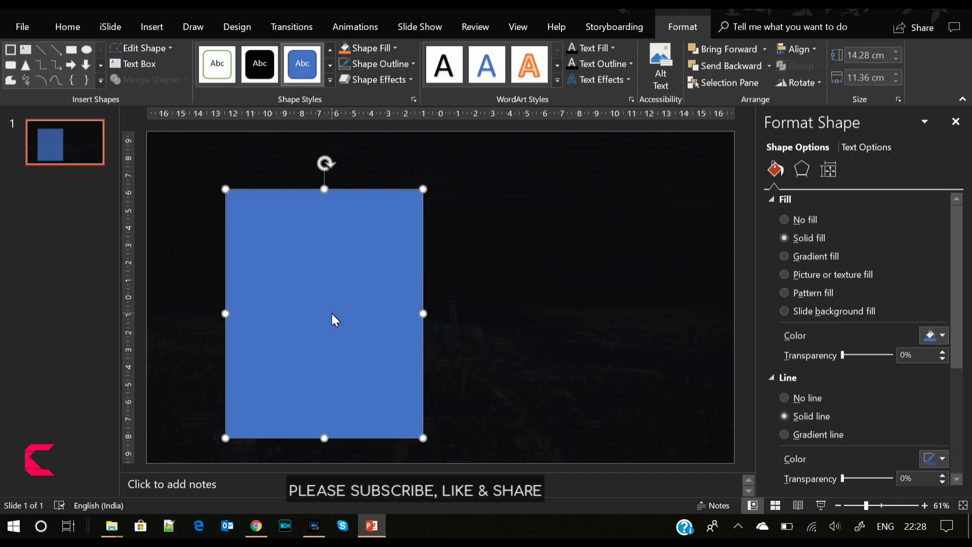
drag(333, 313, 309, 299)
Give the tall rectangle no outline and a dark-grey fill.
click(807, 398)
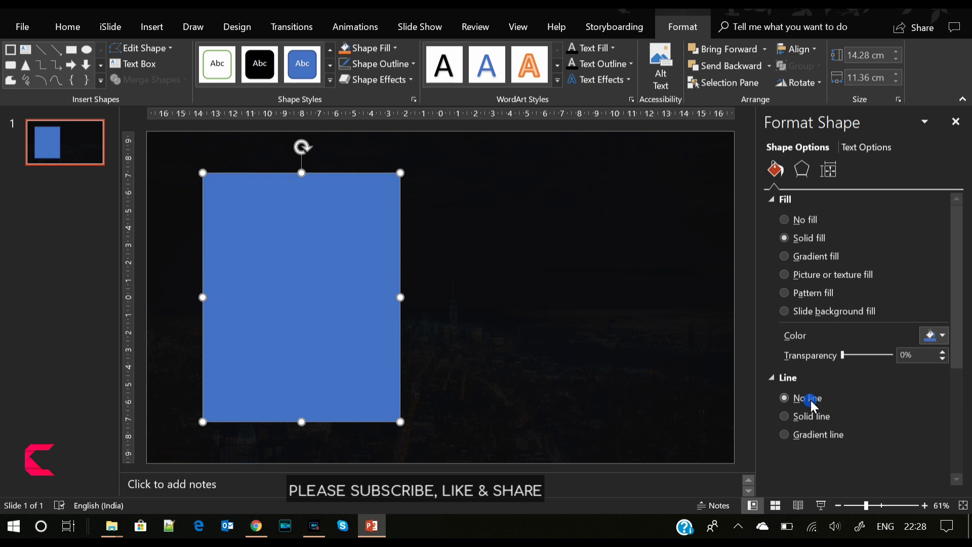
click(936, 337)
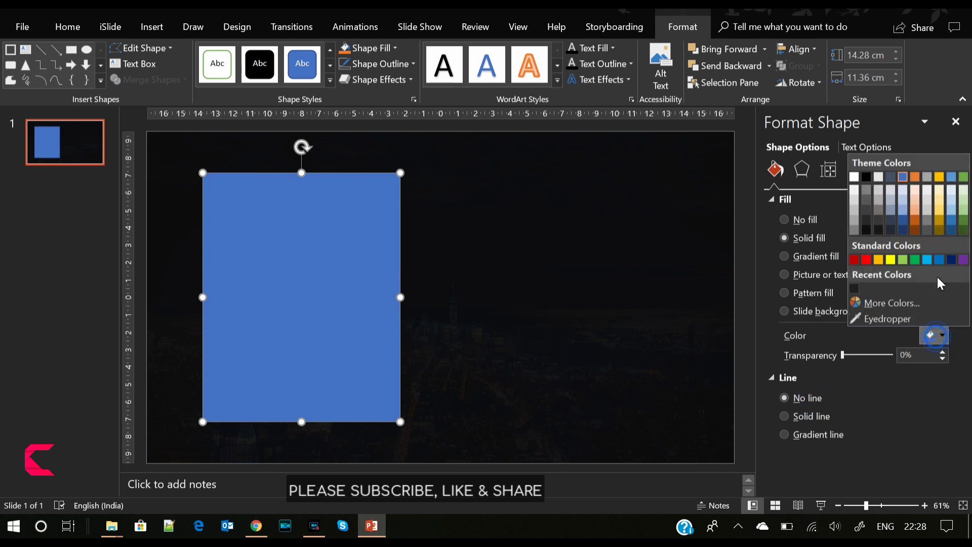
click(880, 230)
Apply a shadow preset to the dark rectangle and blur it to 29 pt.
click(800, 170)
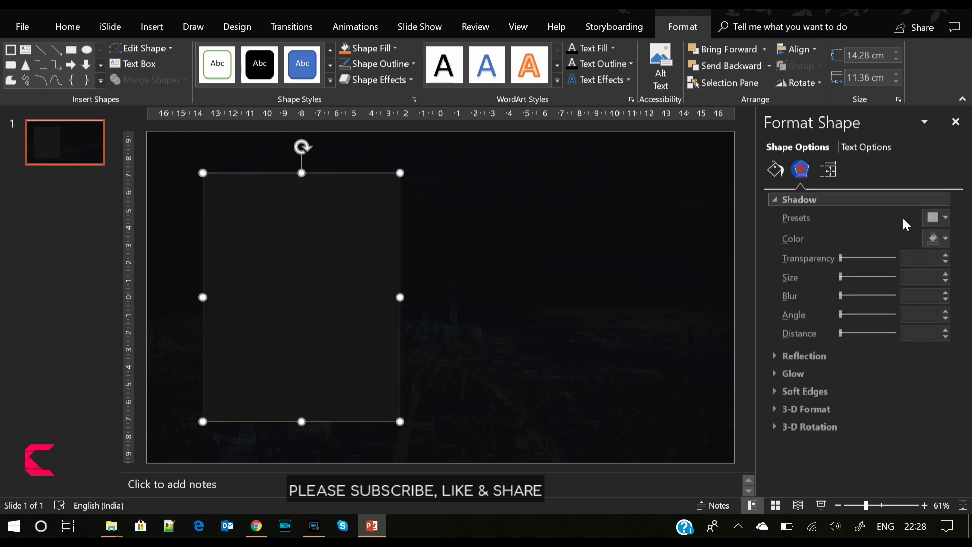
click(934, 217)
click(830, 322)
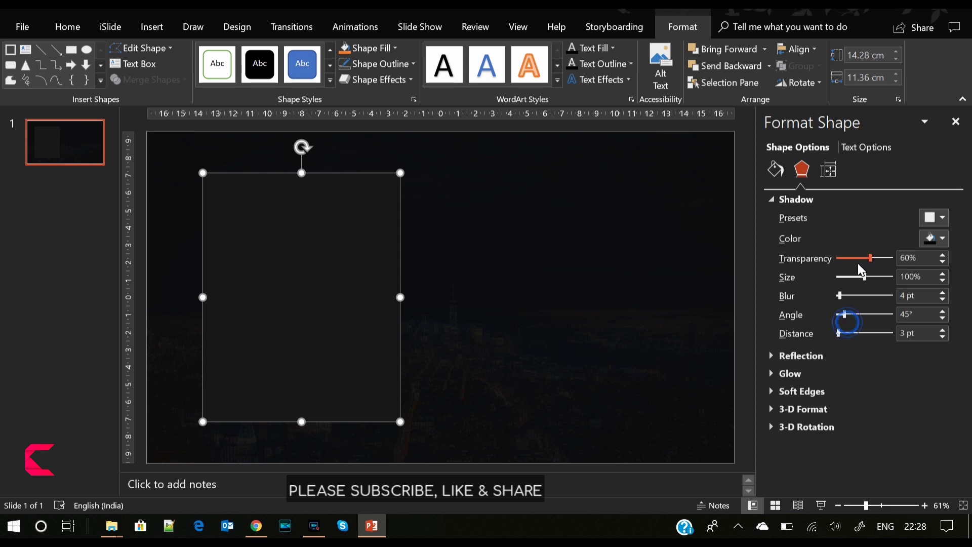
drag(839, 295, 853, 297)
click(742, 272)
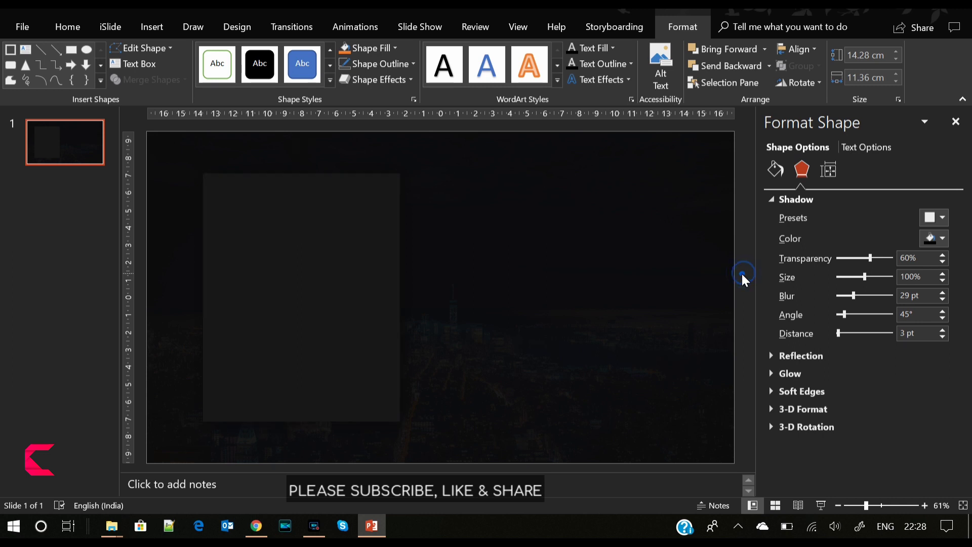
Set the dark rectangle's fill transparency to 22%.
click(331, 267)
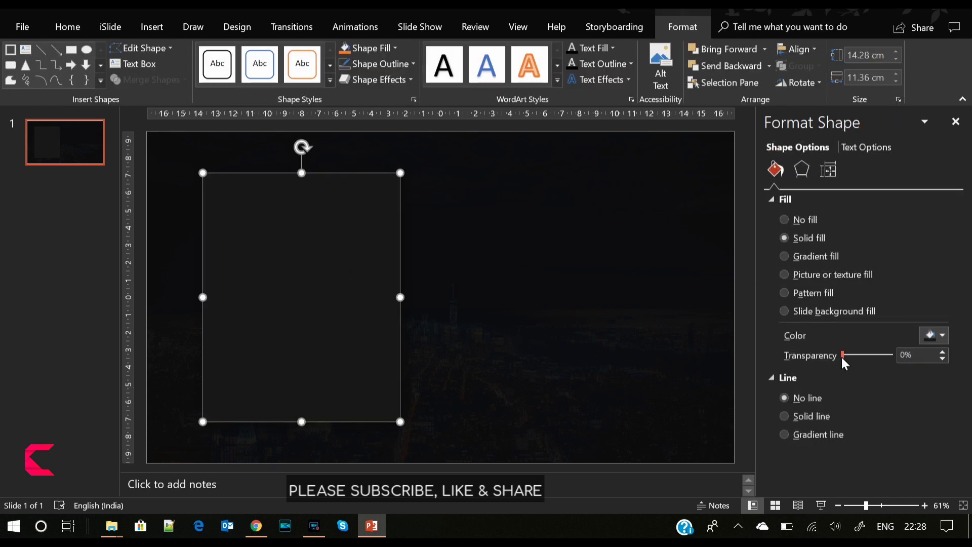
drag(842, 357, 853, 354)
click(742, 272)
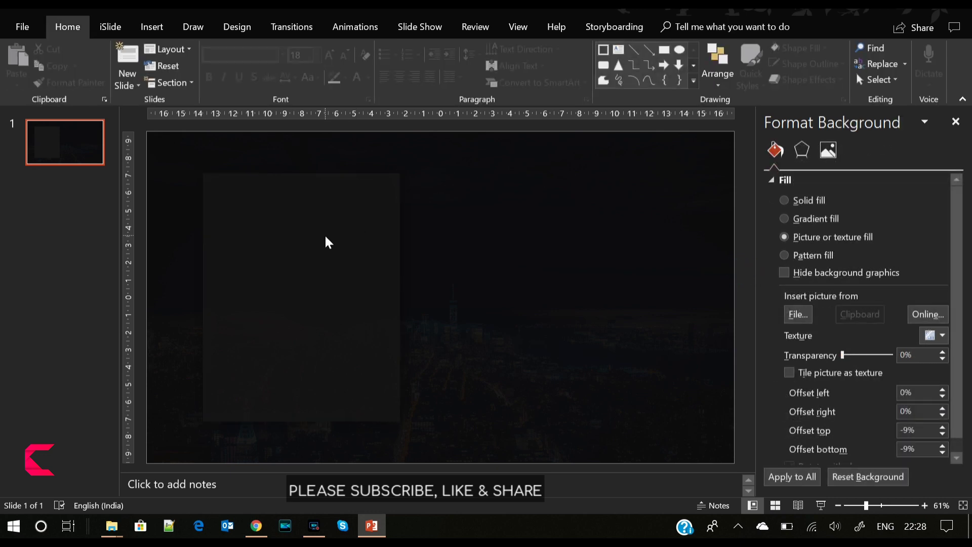
click(151, 26)
Draw a new blue rectangle over the dark square on the left.
click(238, 67)
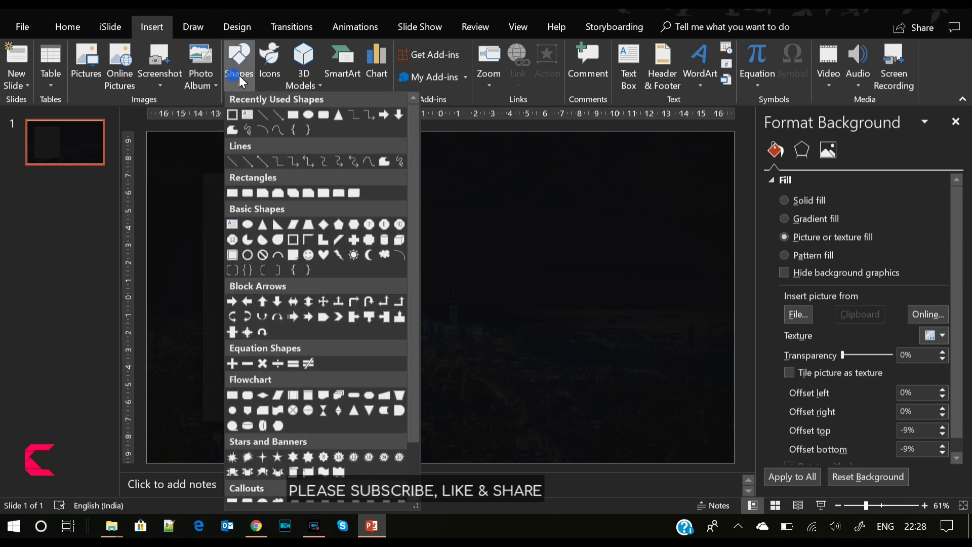
click(293, 116)
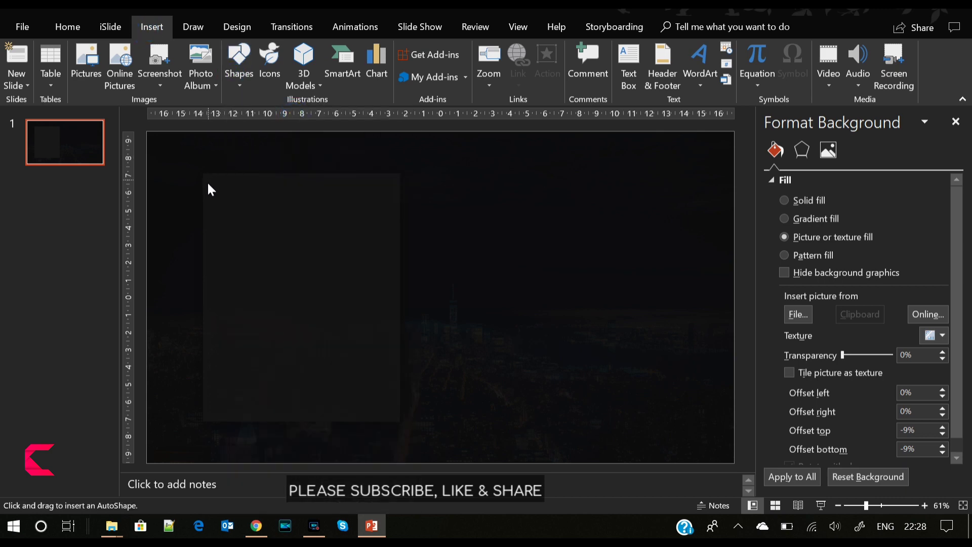
drag(218, 194, 451, 407)
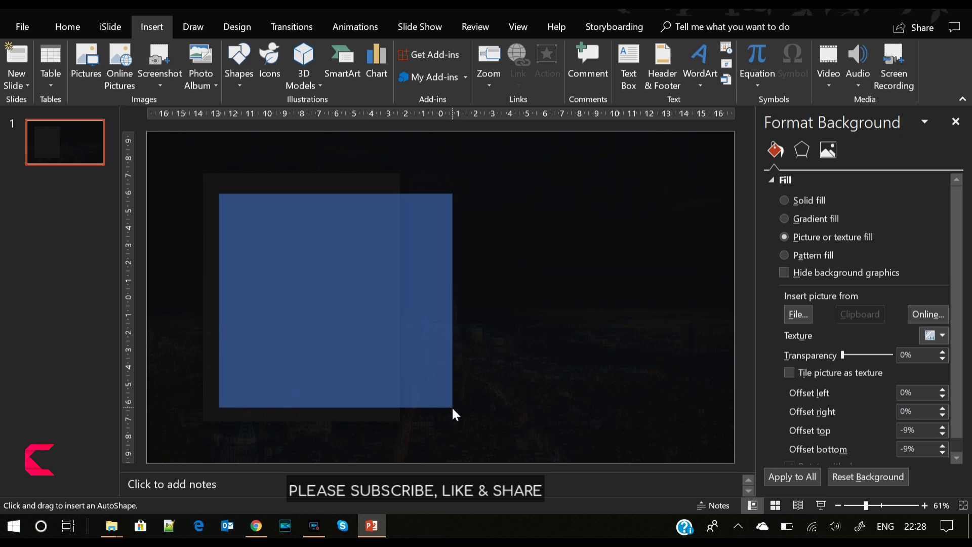
drag(451, 407, 454, 402)
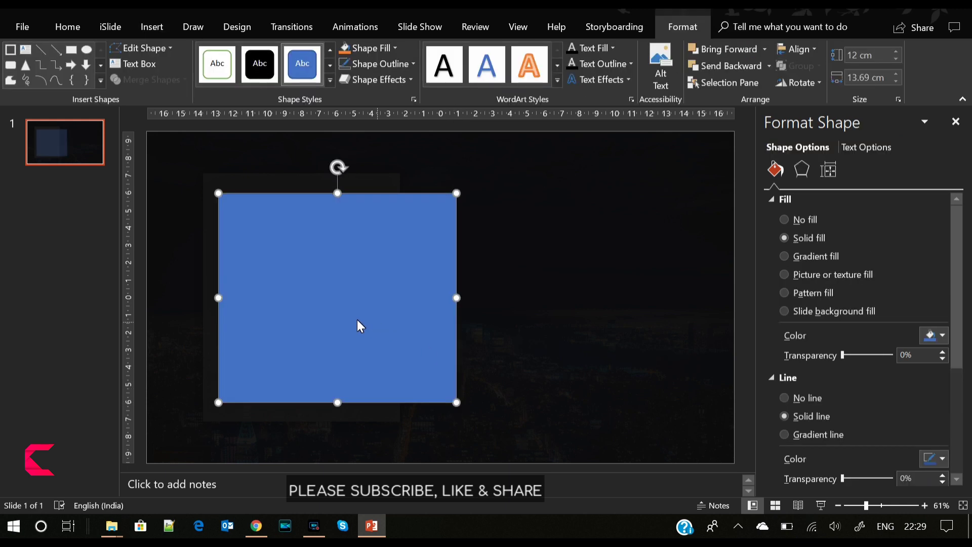
Nudge the blue rectangle right and widen the dark square to the left.
mouse_move(321, 298)
mouse_down()
mouse_move(344, 305)
mouse_move(338, 300)
mouse_up()
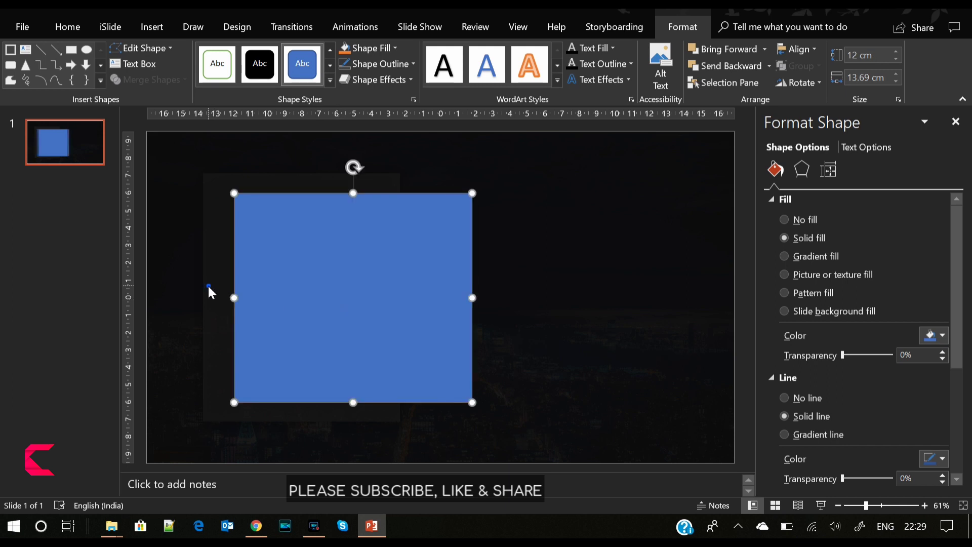
mouse_move(202, 296)
mouse_down()
mouse_move(166, 295)
mouse_move(175, 293)
mouse_up()
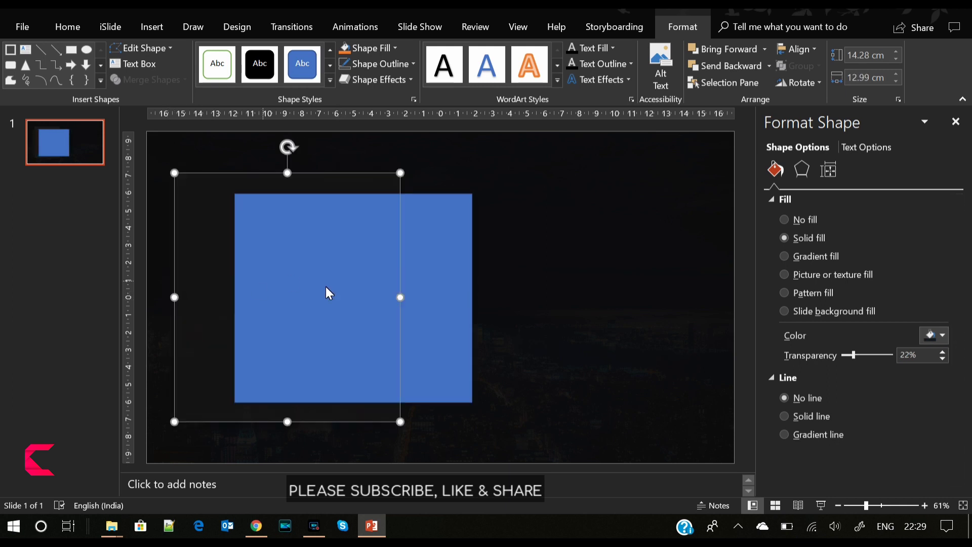
click(298, 295)
key(Tab)
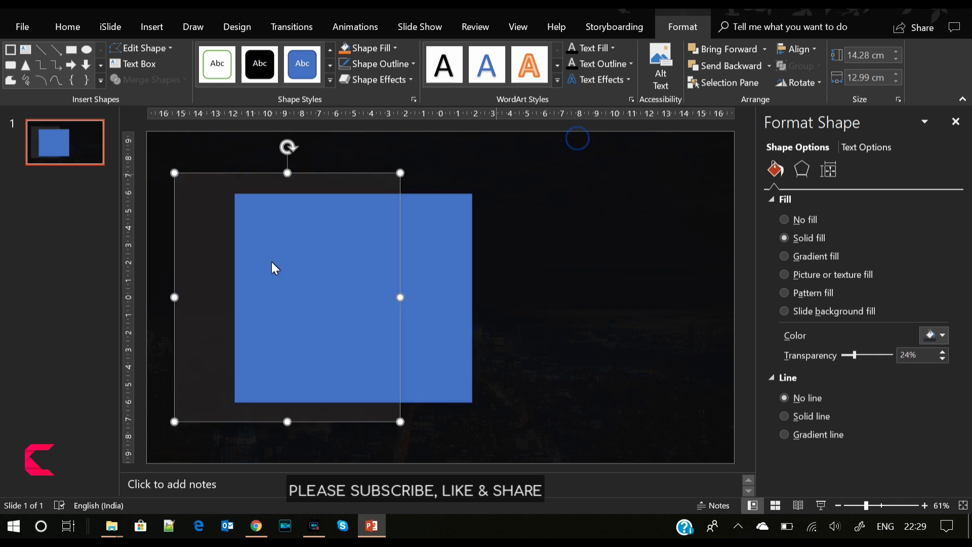
click(307, 281)
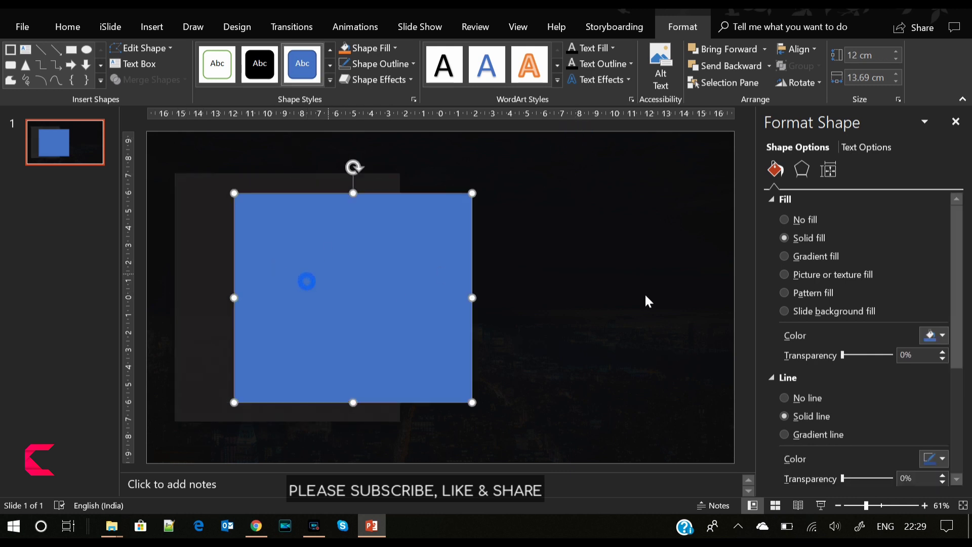
Fill the blue rectangle with the black-and-white city photo and raise its left offset.
click(815, 275)
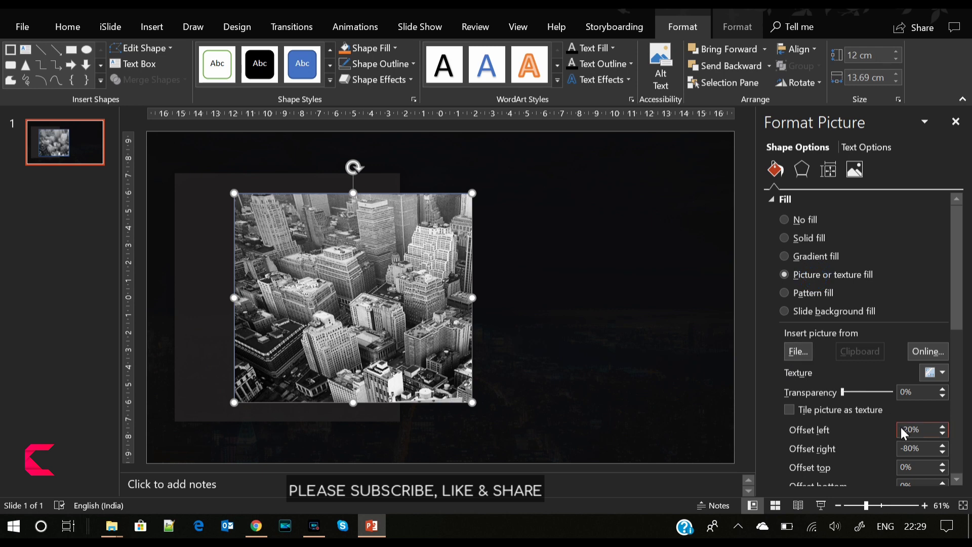
click(942, 434)
click(942, 432)
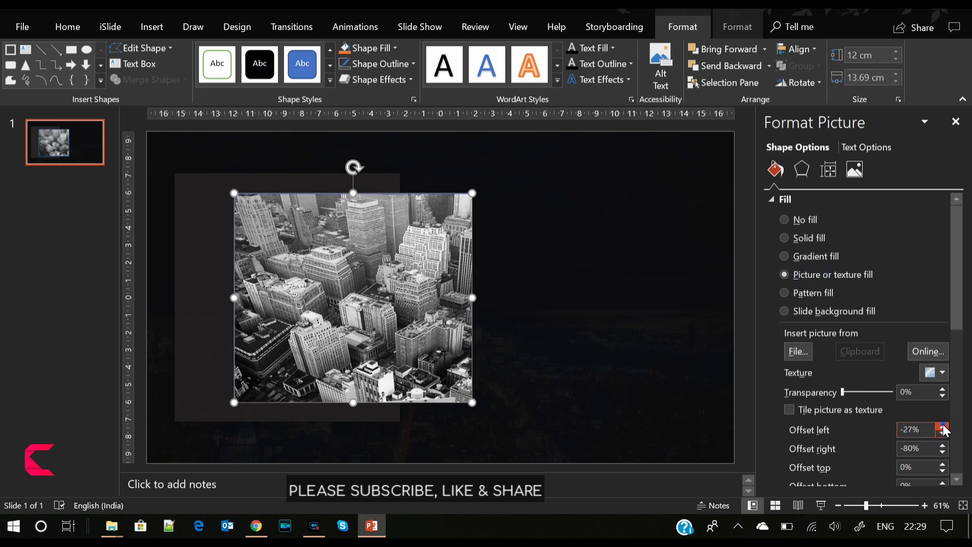
click(941, 425)
click(941, 426)
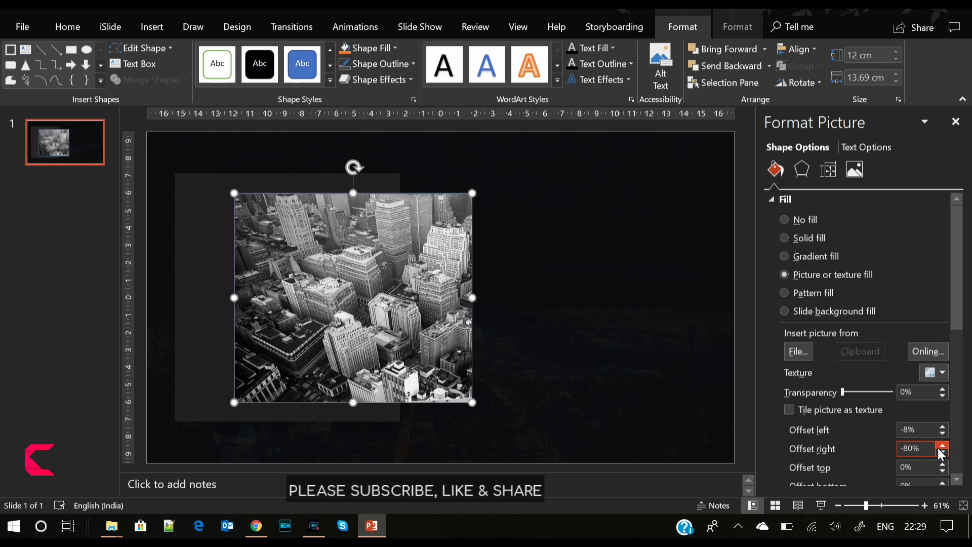
Raise the photo's right offset step by step and remove the shape's outline.
click(942, 452)
click(942, 445)
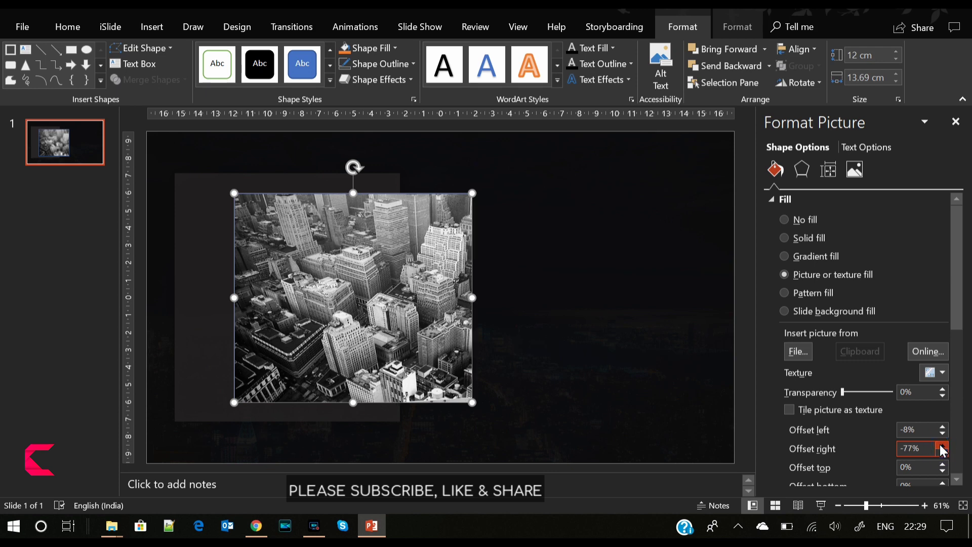
click(942, 445)
click(942, 445)
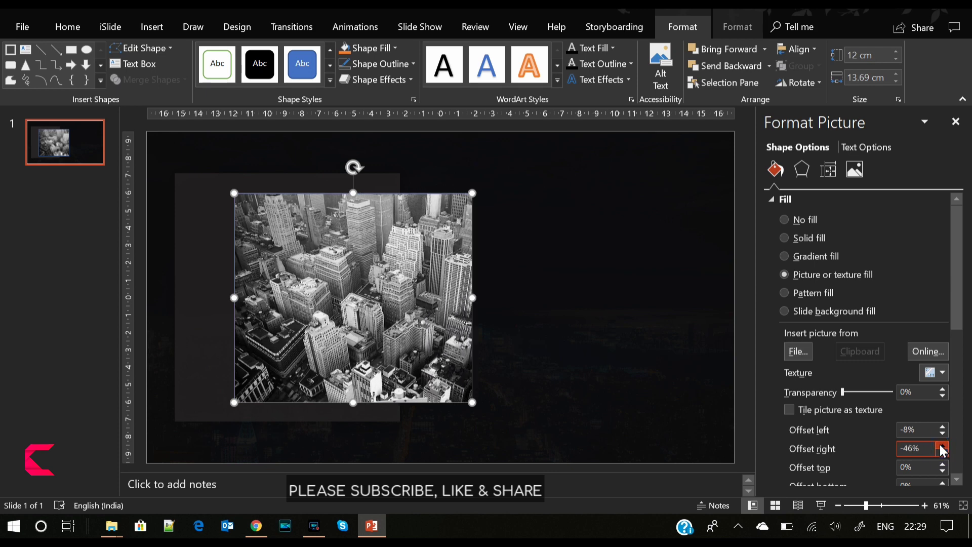
click(943, 444)
click(942, 445)
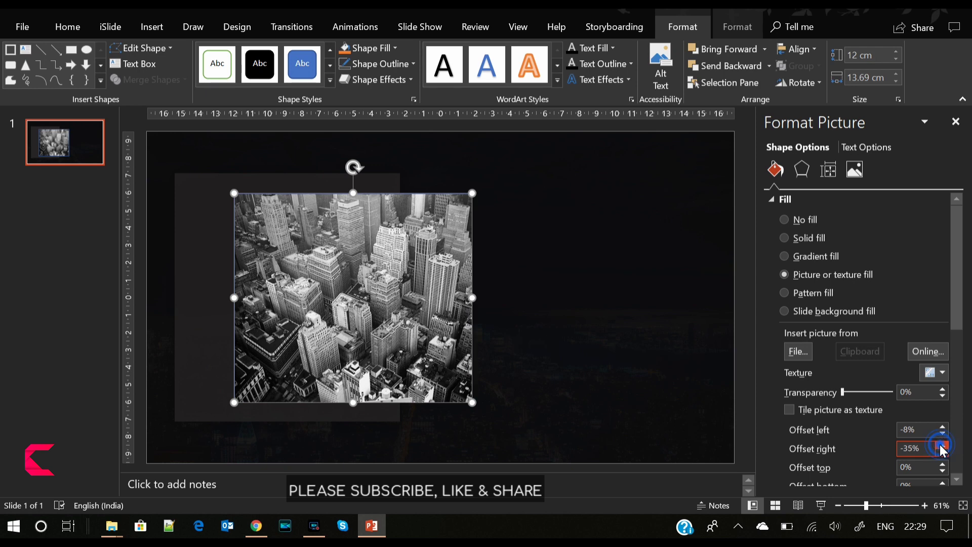
click(942, 445)
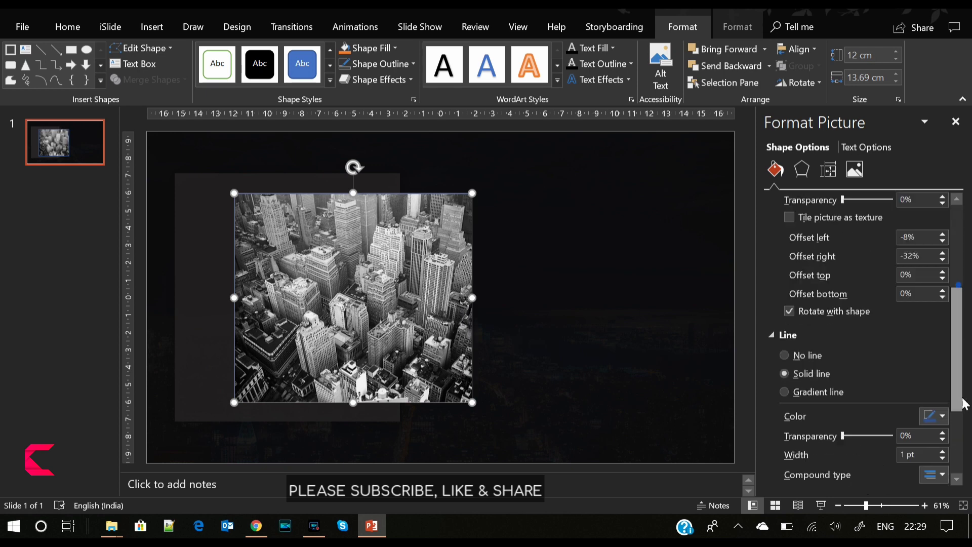
drag(957, 285, 919, 366)
click(808, 284)
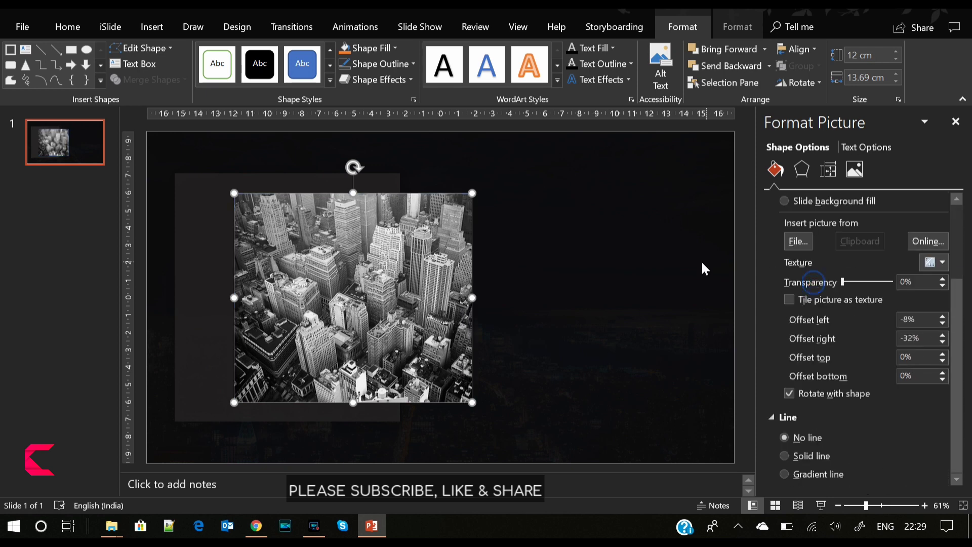
click(748, 284)
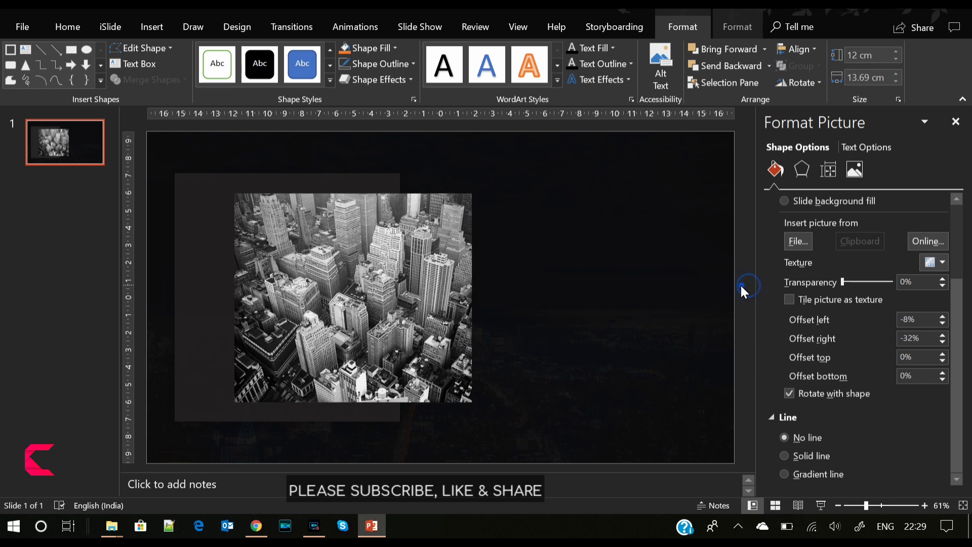
Apply a drop-shadow preset to the city picture and set its blur to 22 pt.
click(372, 281)
click(801, 150)
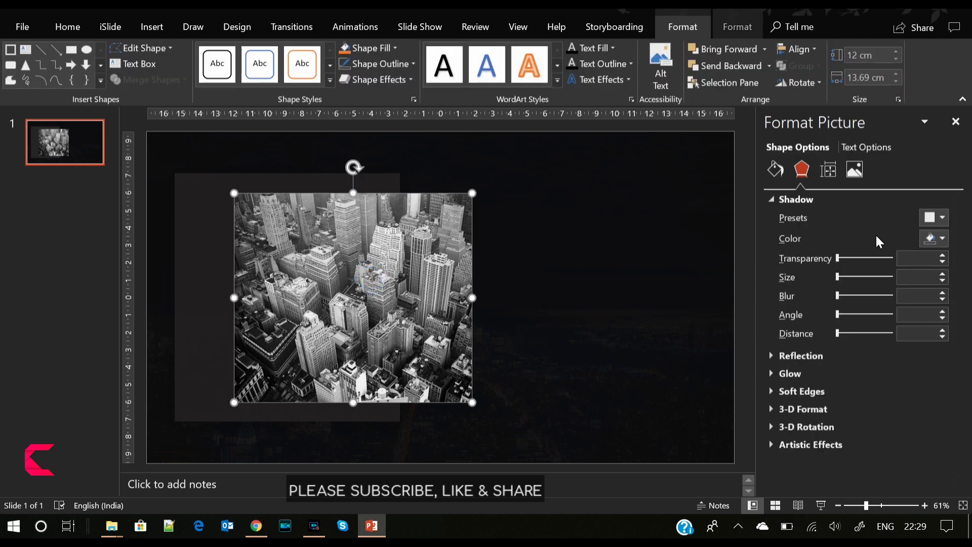
click(773, 168)
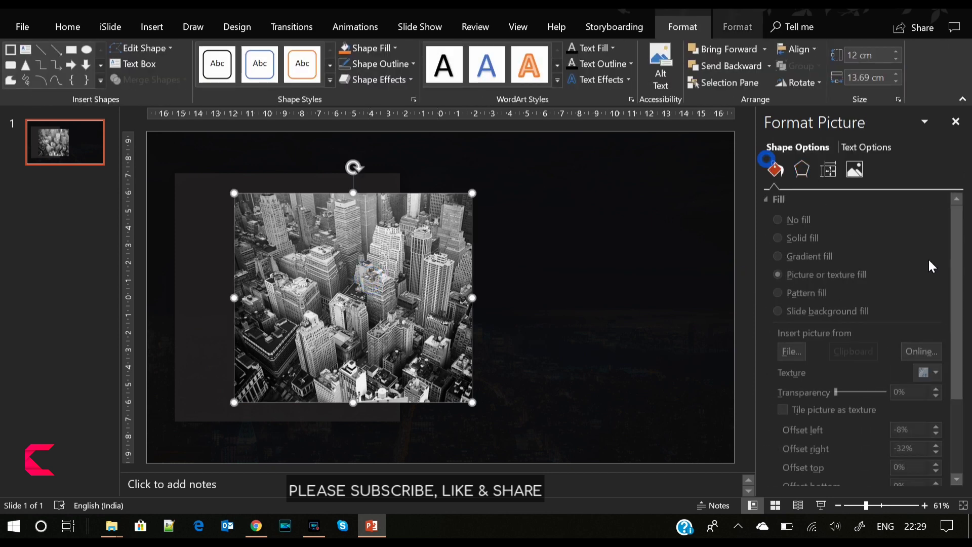
click(802, 169)
click(931, 218)
click(849, 326)
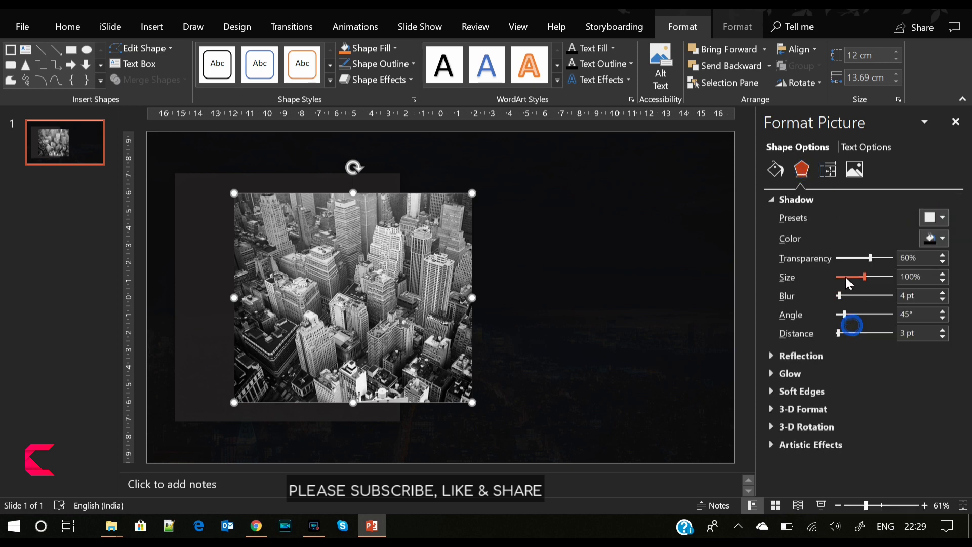
drag(840, 297, 849, 296)
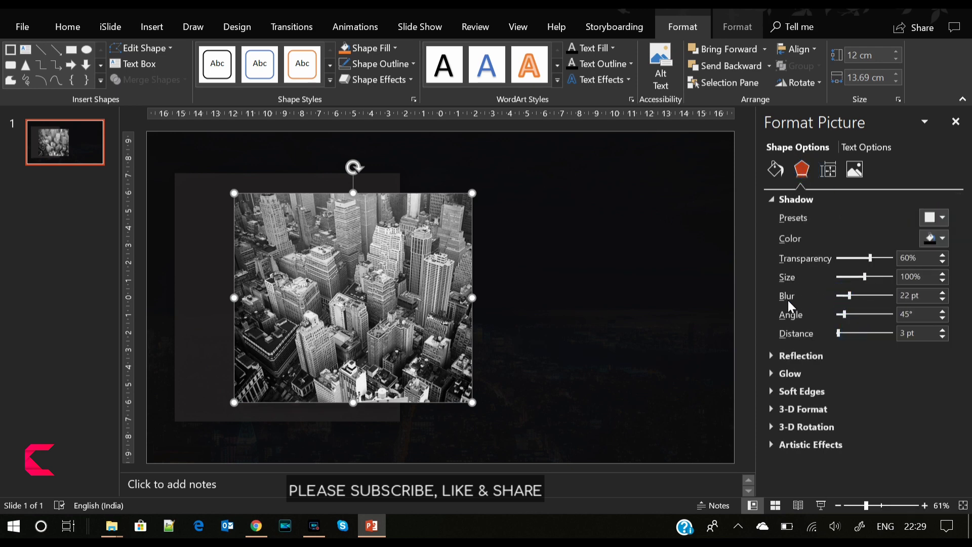
click(734, 308)
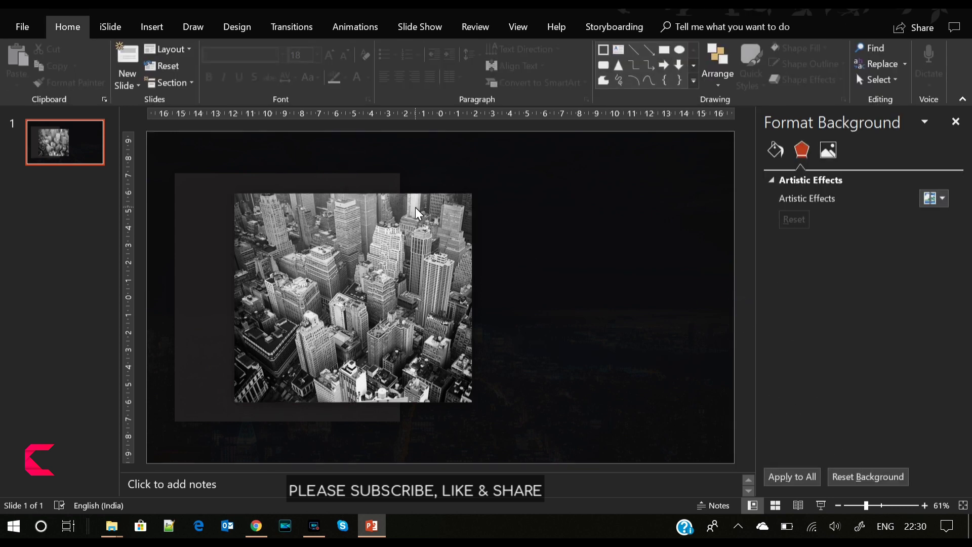
click(550, 174)
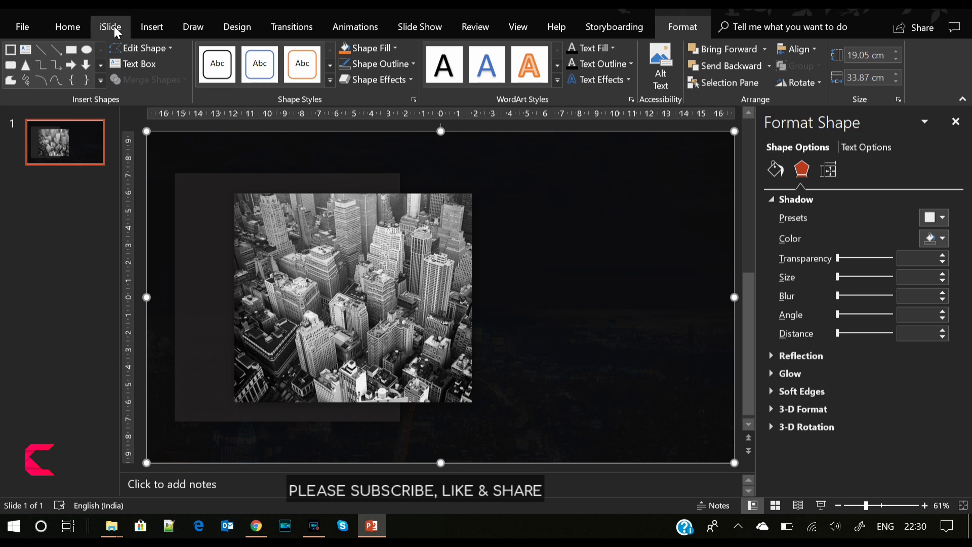
Draw a Frame shape over the picture's left side, thin its border, and nudge it down.
click(152, 26)
click(237, 76)
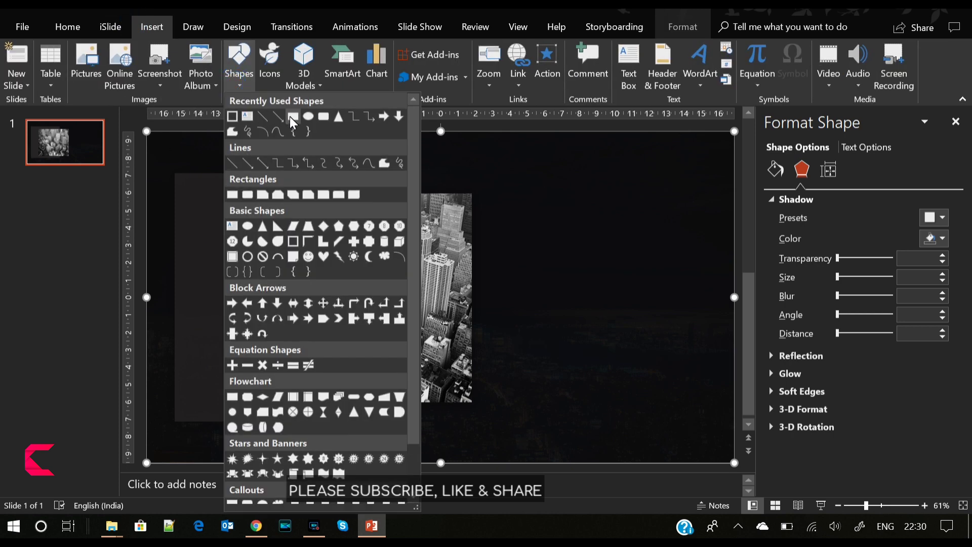
click(233, 118)
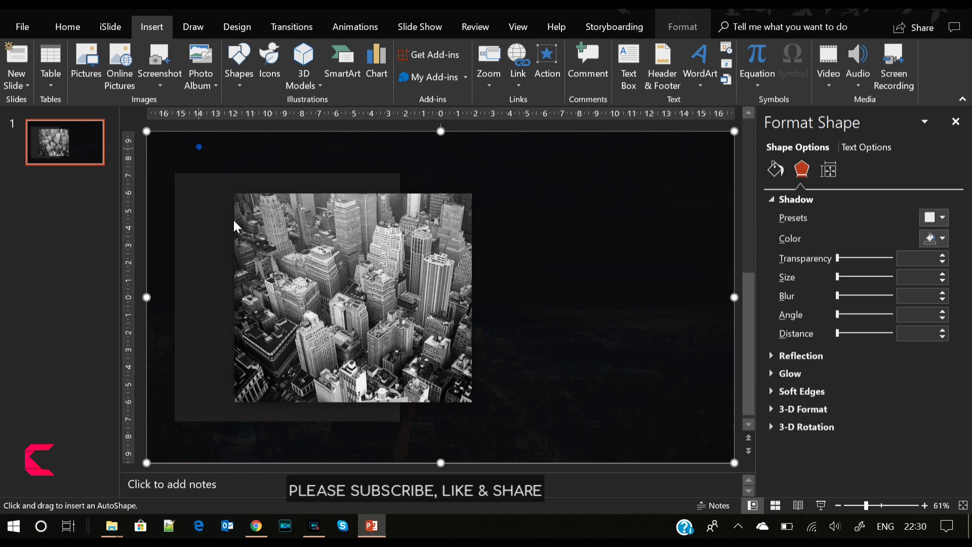
drag(199, 146, 382, 444)
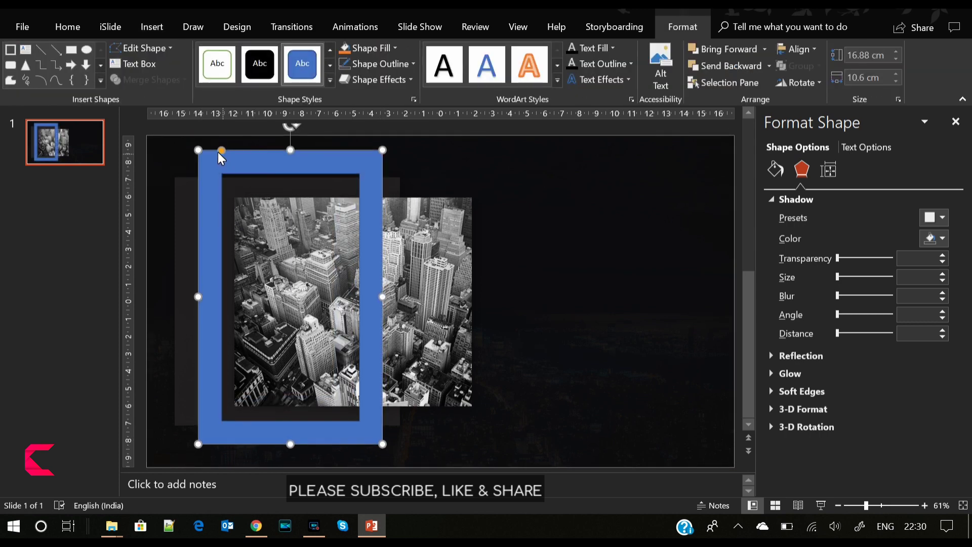
drag(220, 149, 206, 150)
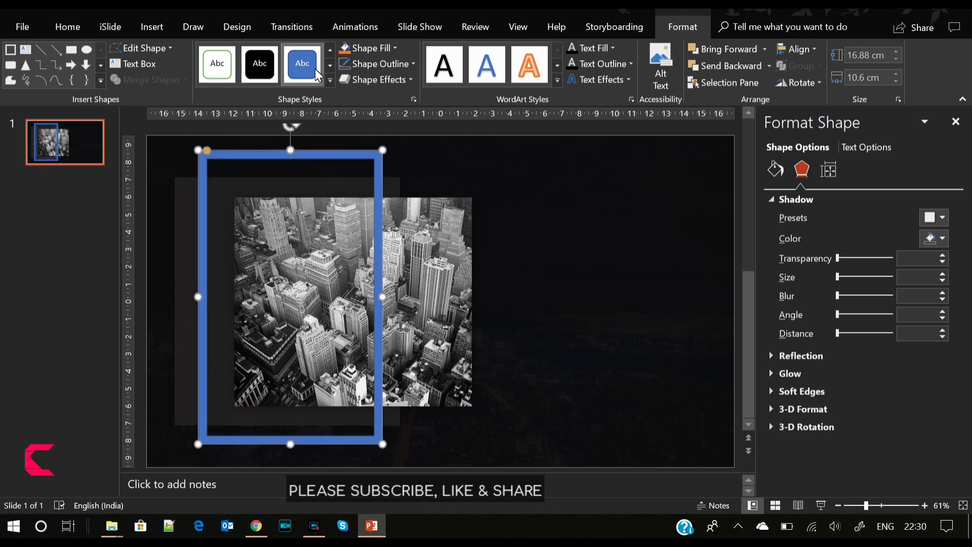
drag(328, 153, 329, 154)
click(328, 154)
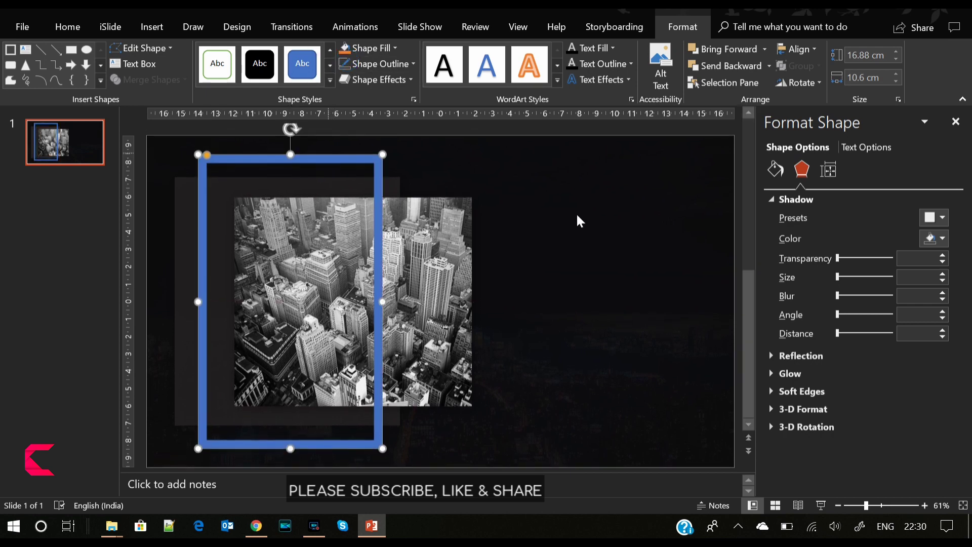
Fill the frame with a yellow-to-orange linear gradient running diagonally at 45°.
click(776, 170)
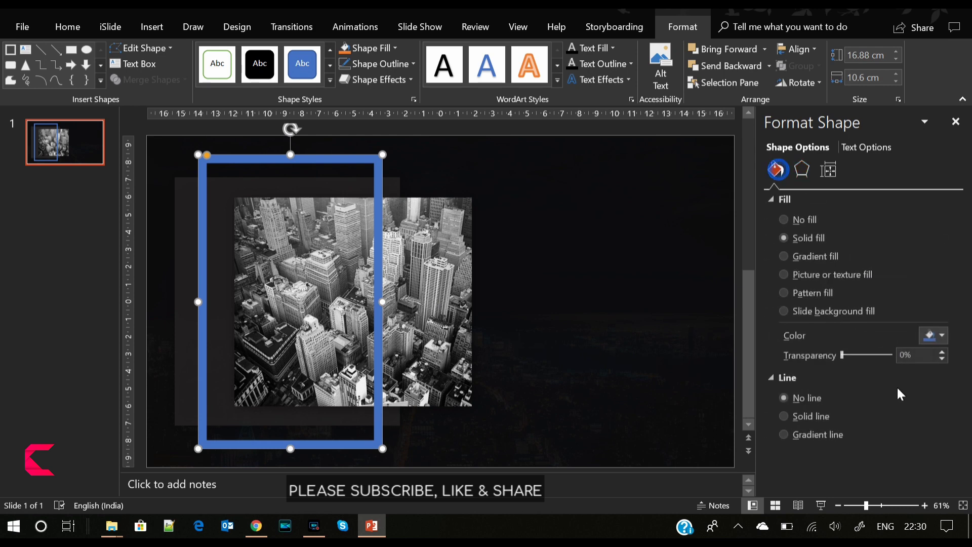
click(818, 253)
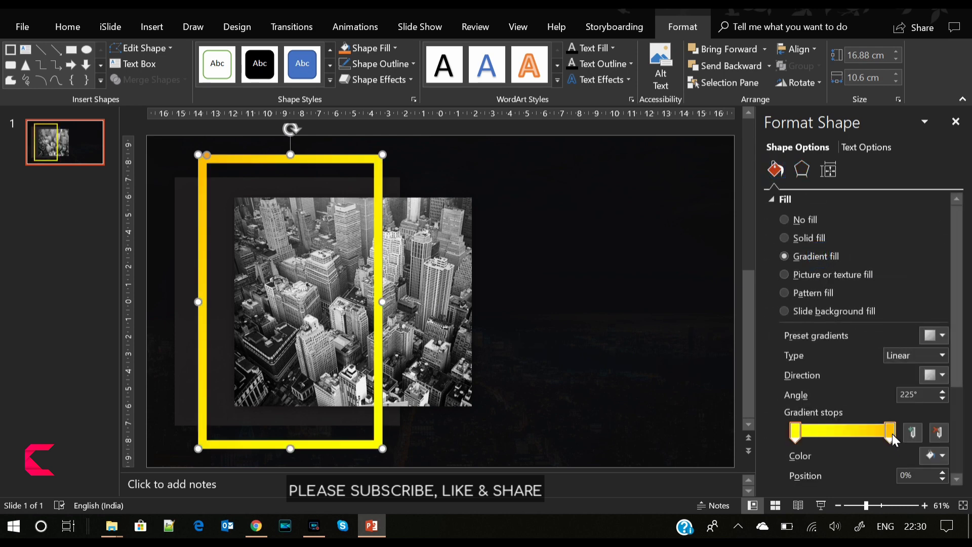
click(934, 455)
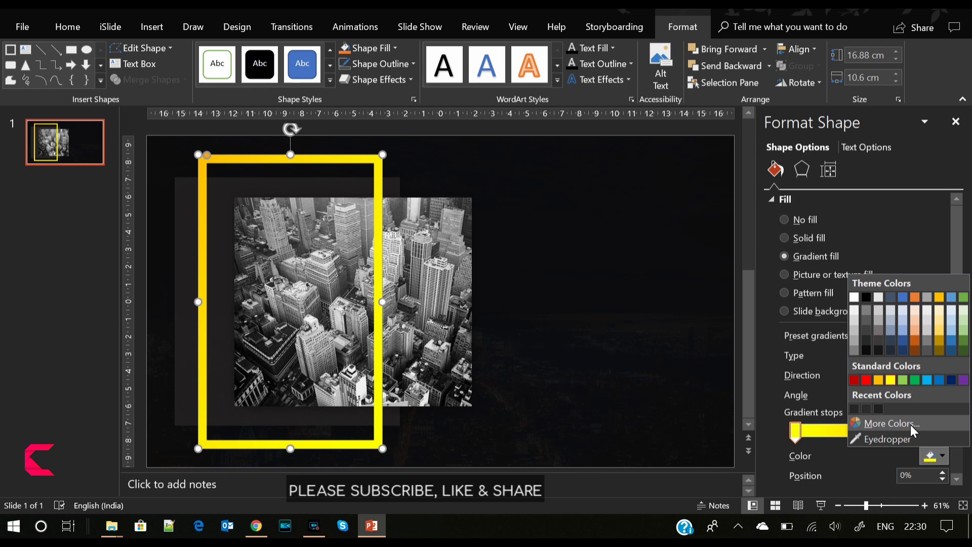
click(893, 382)
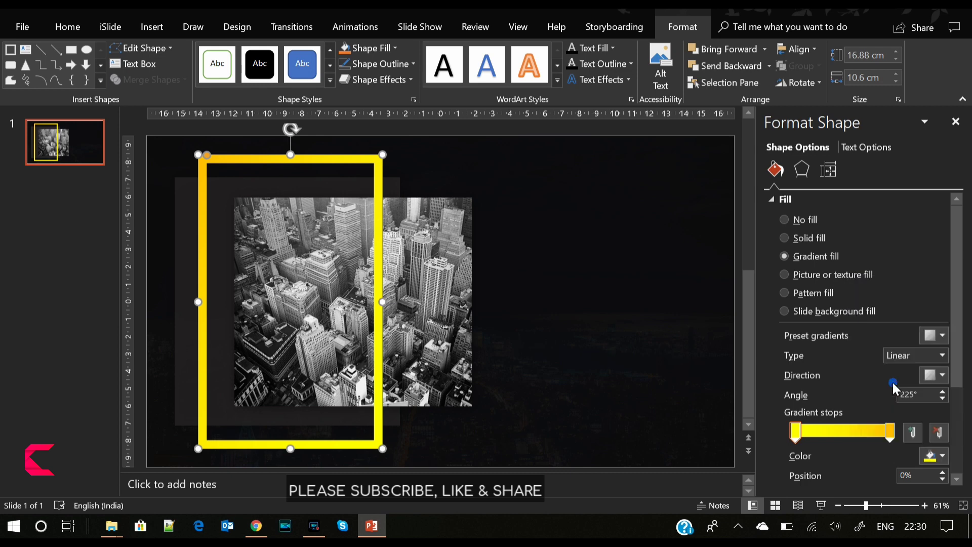
click(889, 433)
click(939, 458)
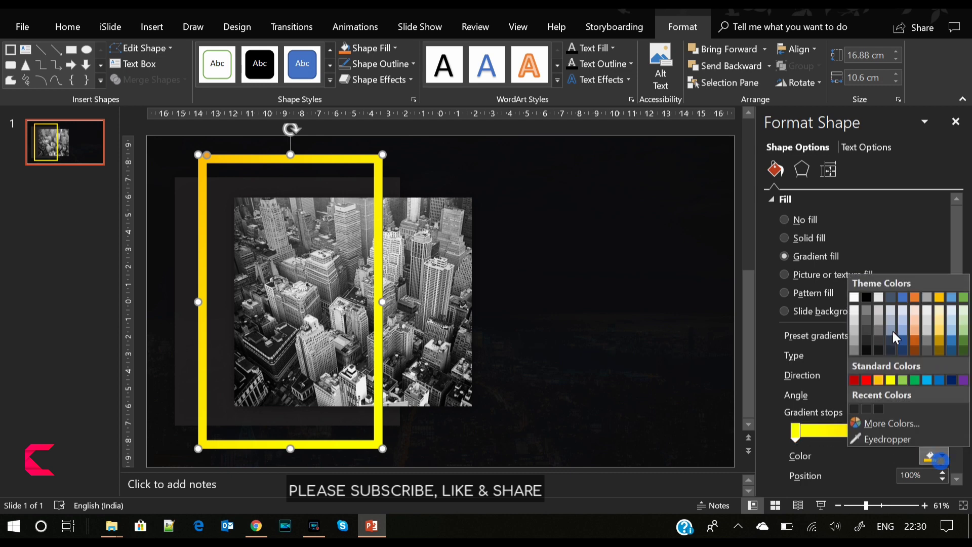
click(882, 379)
click(936, 376)
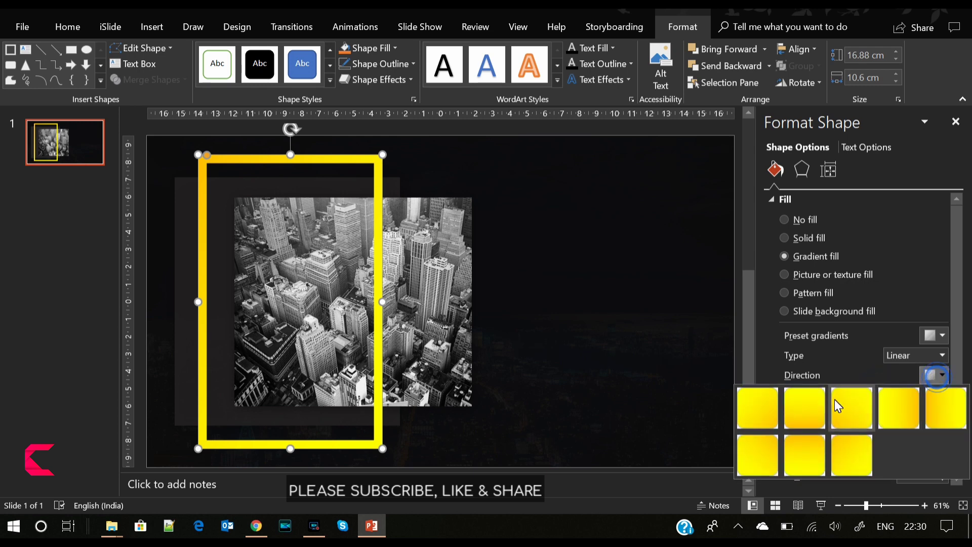
click(764, 417)
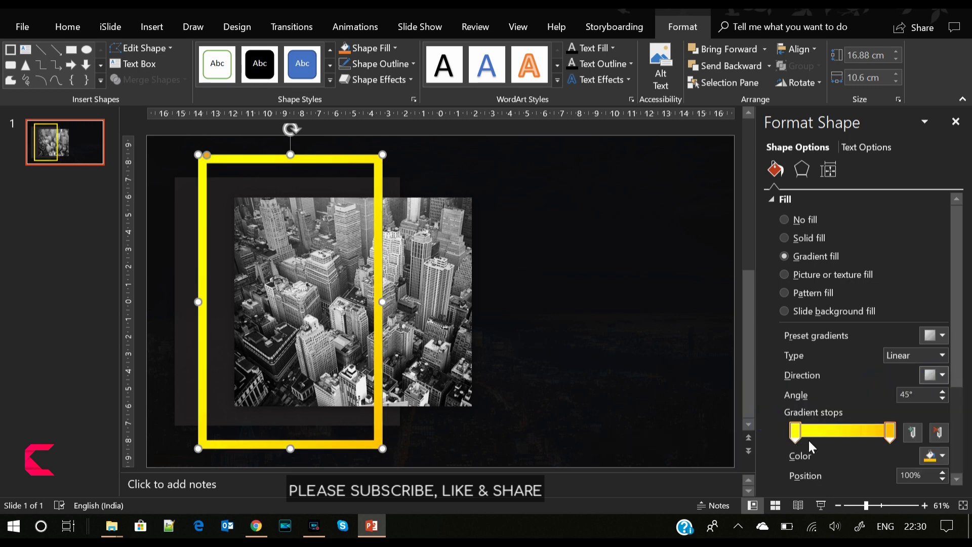
click(420, 280)
Bring the city picture to the front and move it right.
right_click(420, 280)
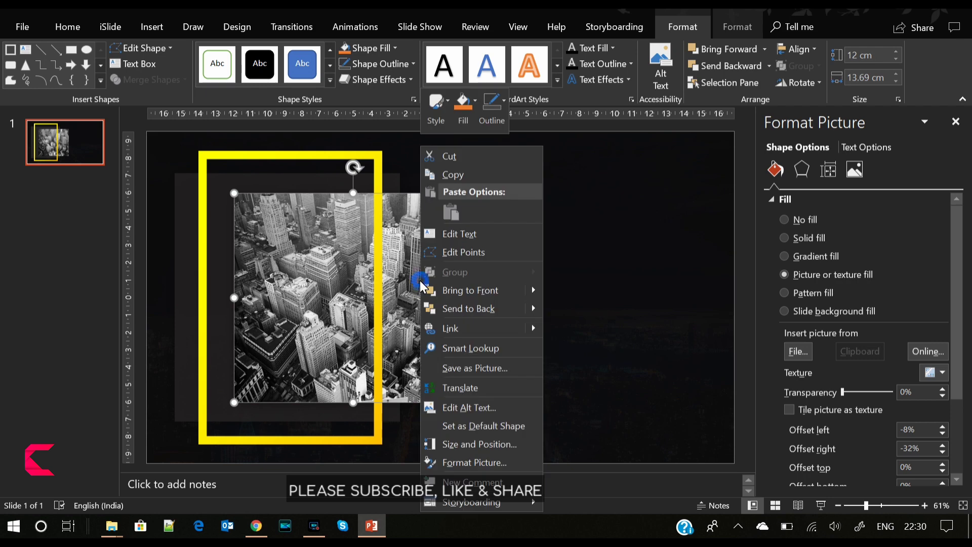
click(473, 292)
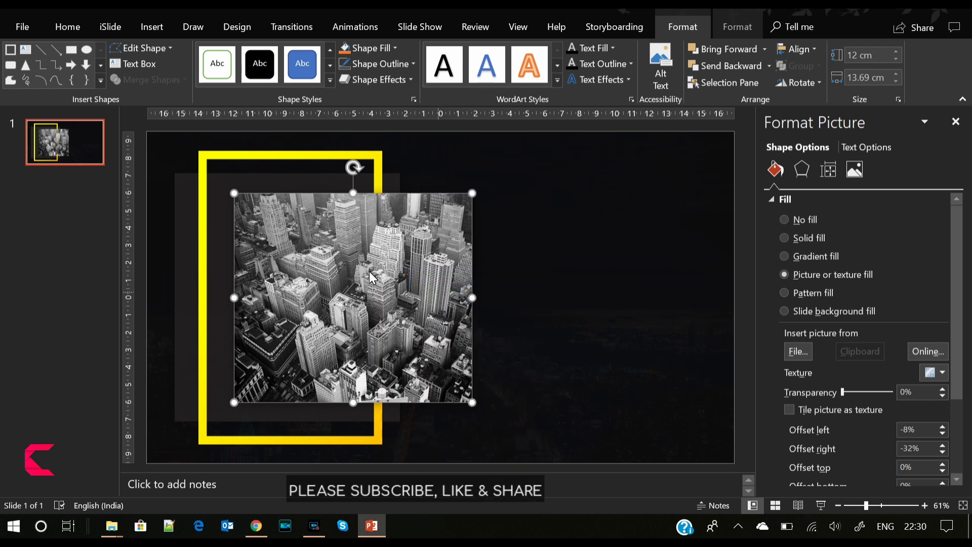
drag(364, 281, 404, 282)
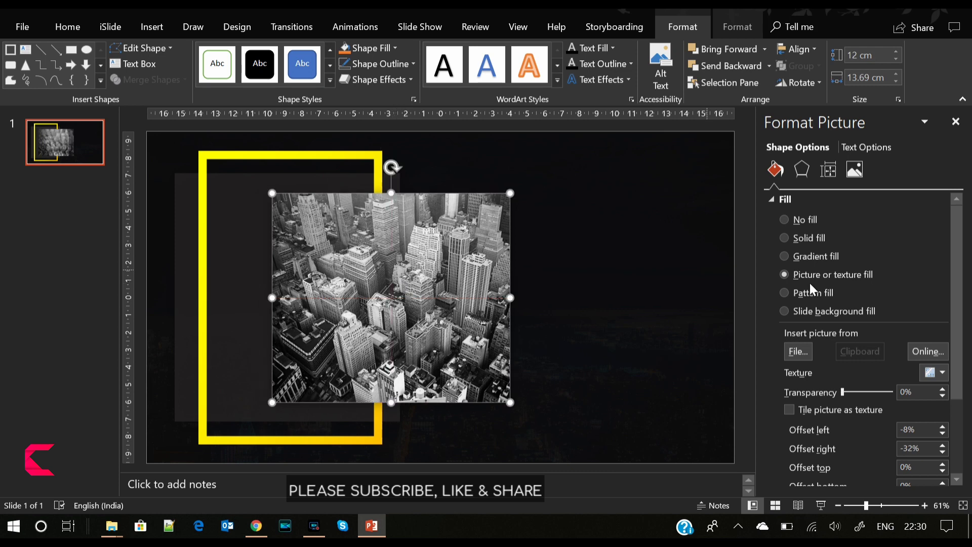
click(741, 273)
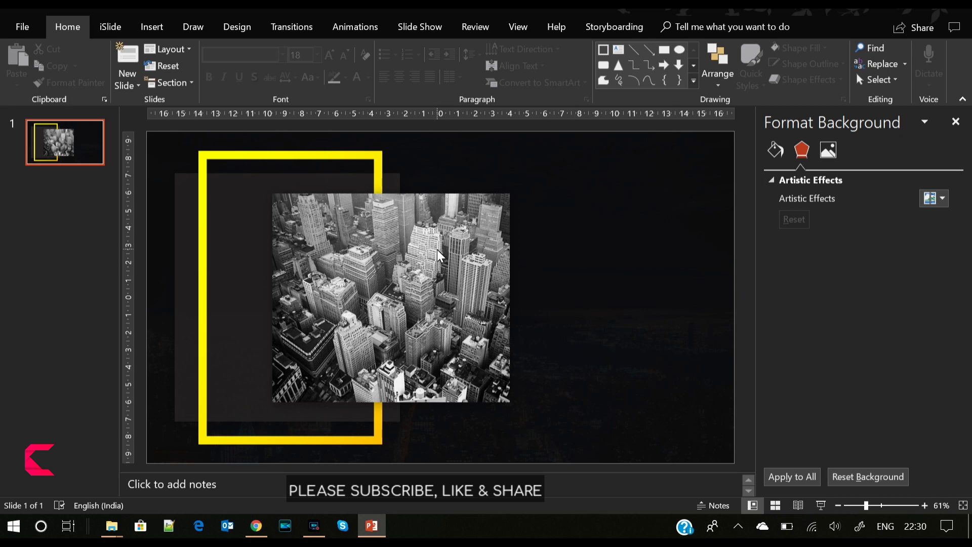
Move the dark box and yellow frame left, then slide the picture left over the frame.
click(188, 240)
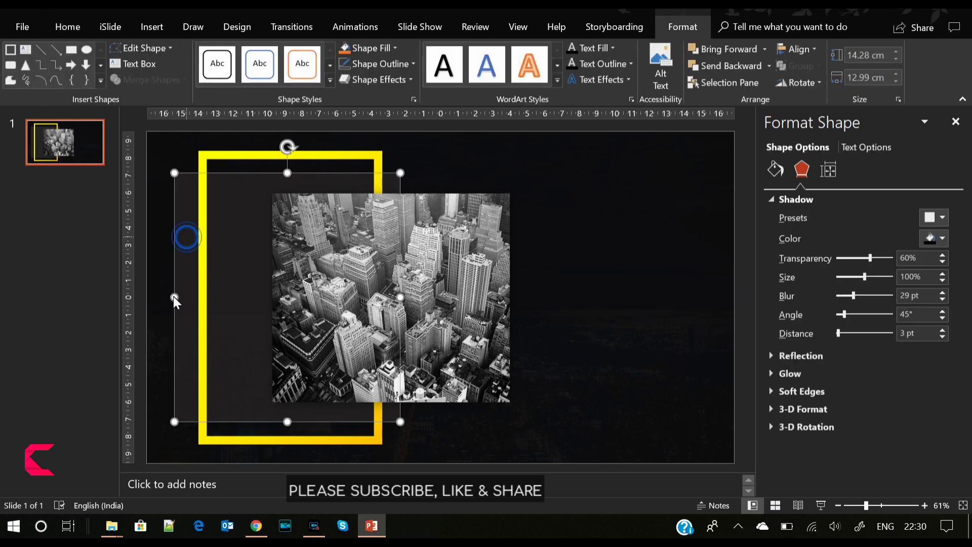
drag(174, 299, 150, 302)
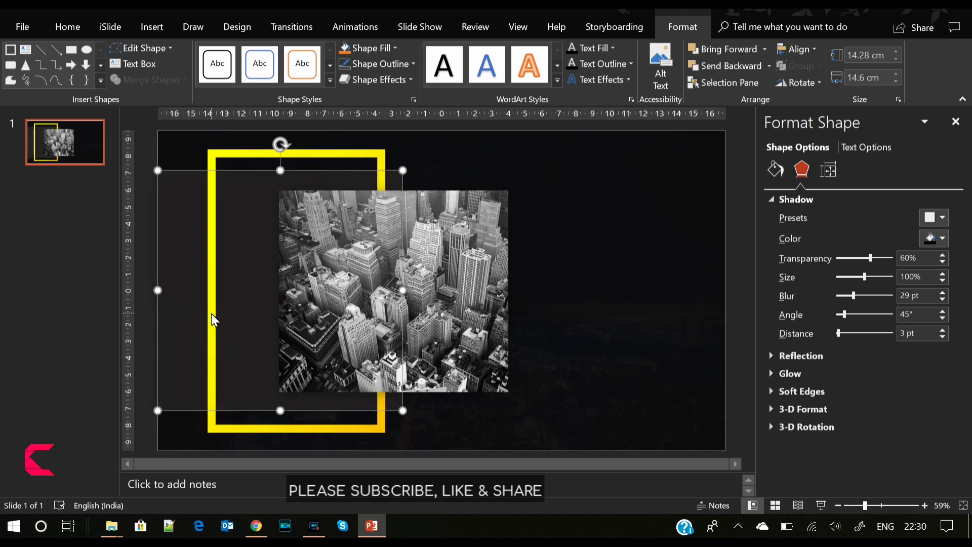
click(212, 313)
drag(213, 319, 172, 315)
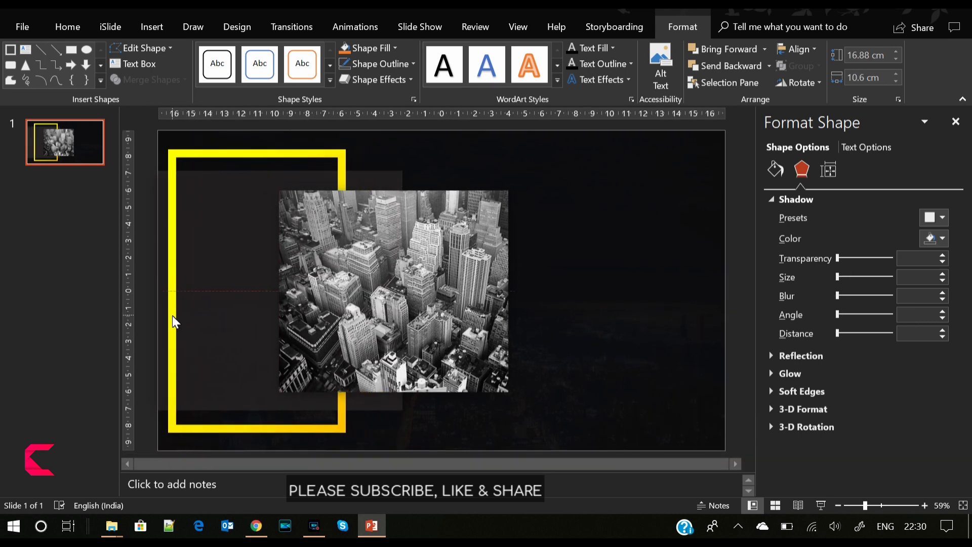
drag(173, 315, 184, 313)
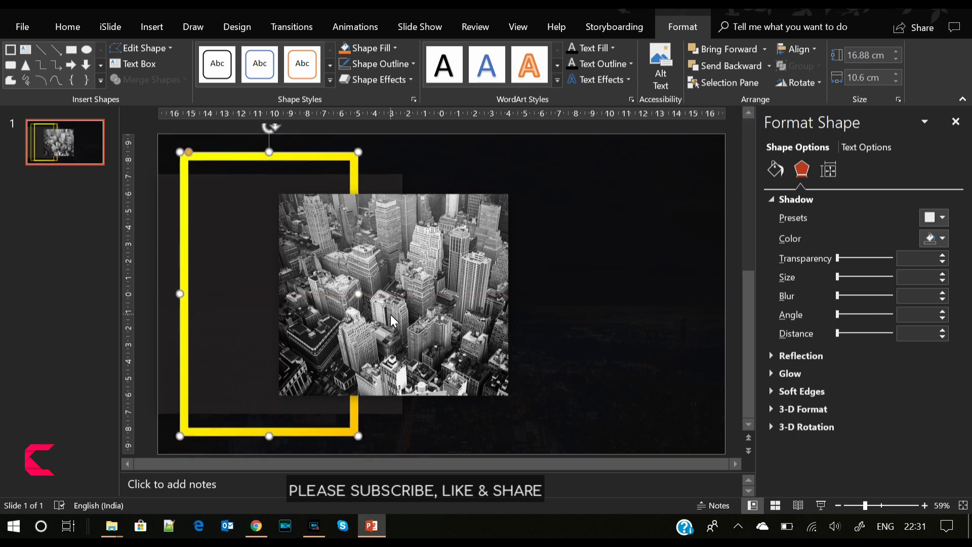
click(391, 314)
drag(402, 297, 327, 298)
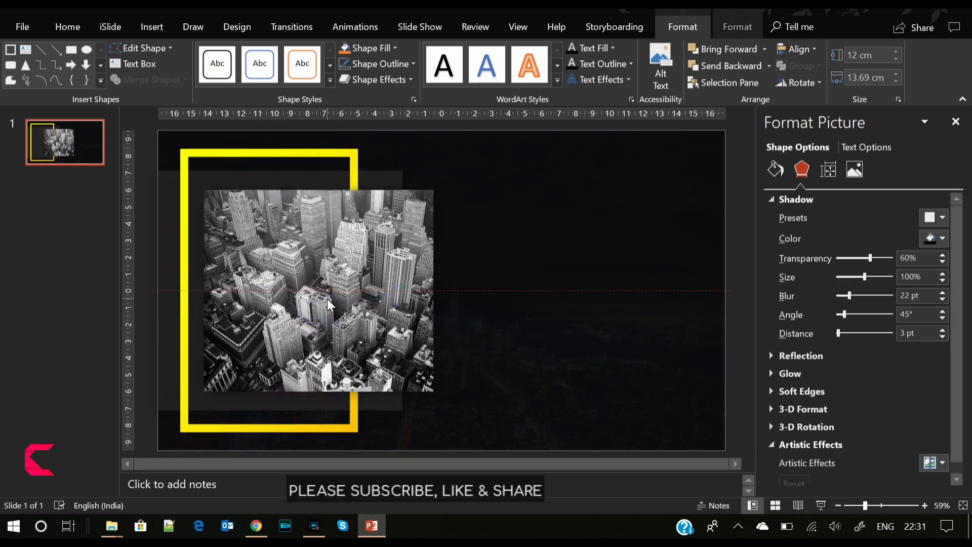
click(545, 211)
Draw a large rectangle from the slide's centre to its lower-right area, over the photo.
click(140, 23)
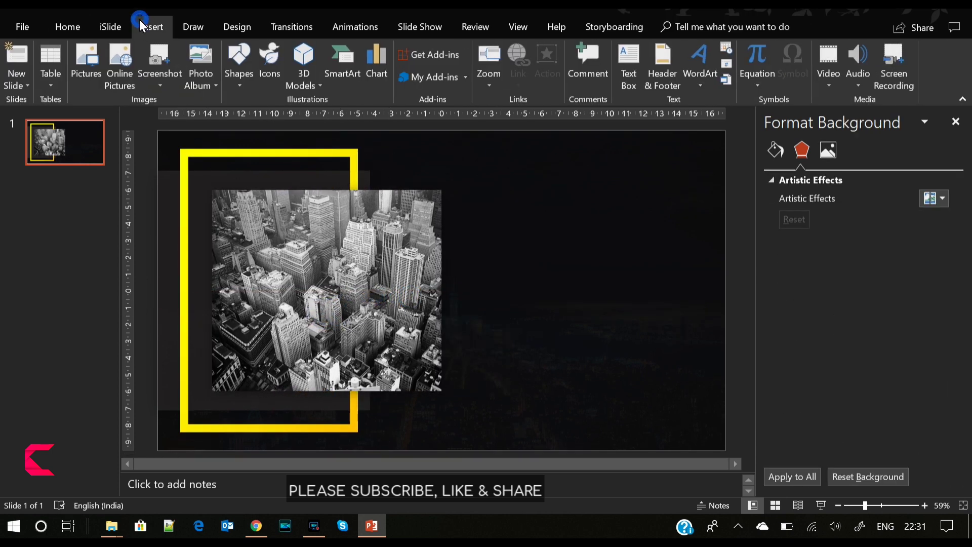
click(237, 76)
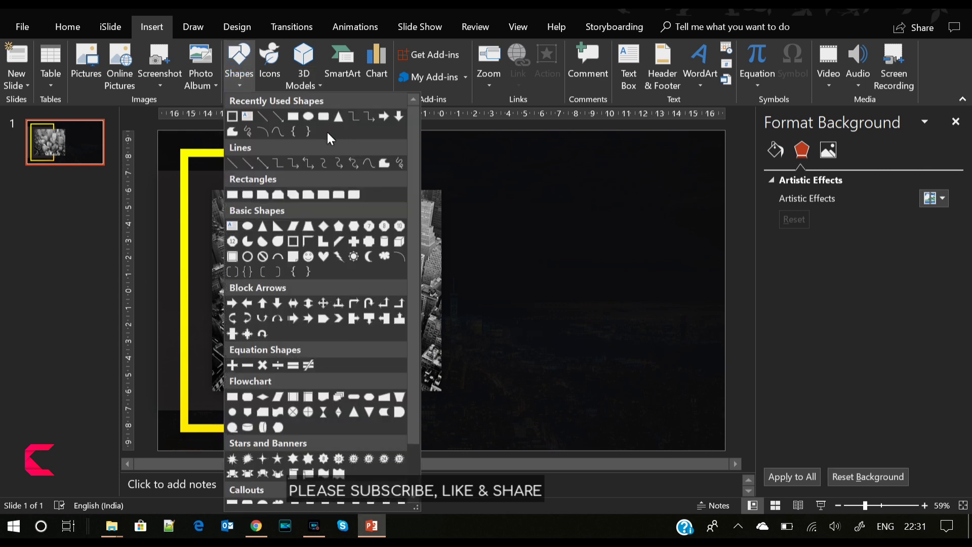
click(296, 118)
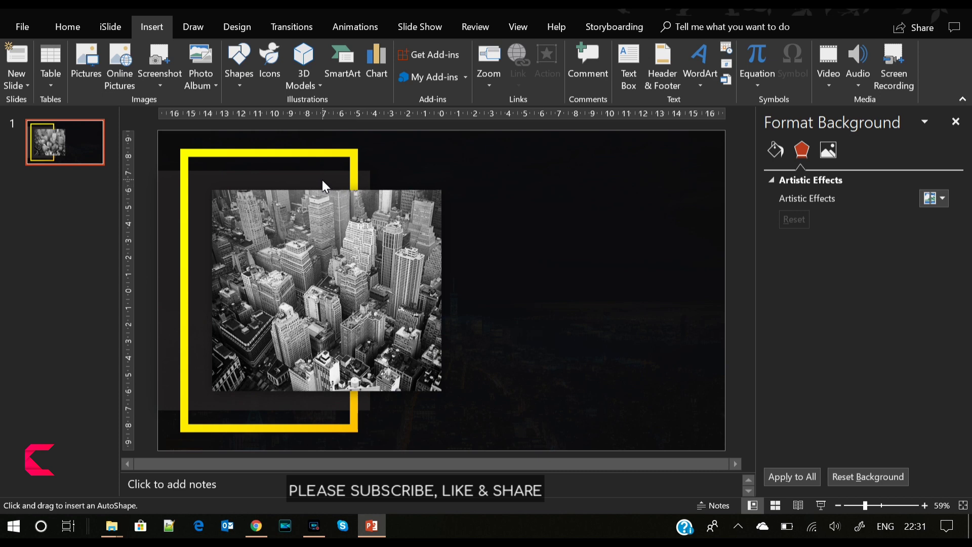
drag(321, 173, 704, 412)
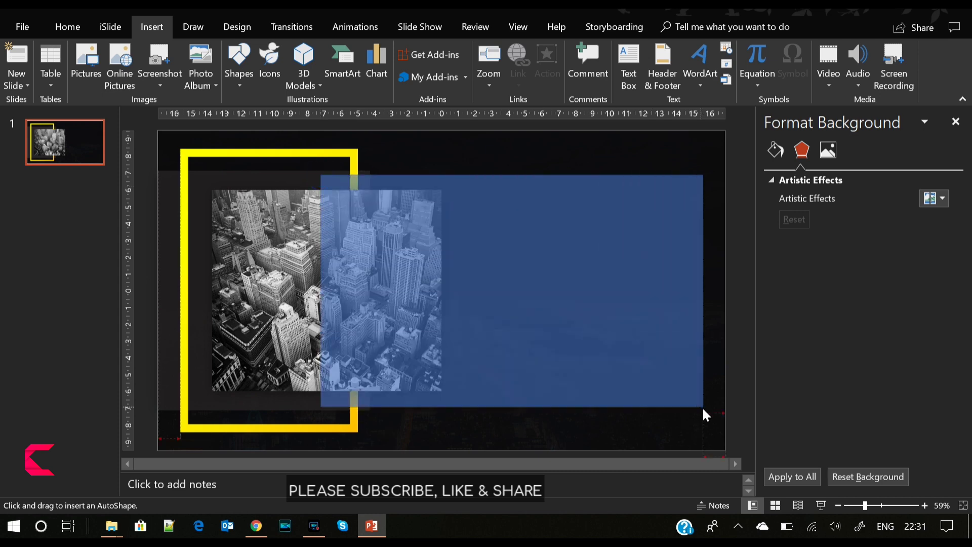
drag(704, 411, 703, 402)
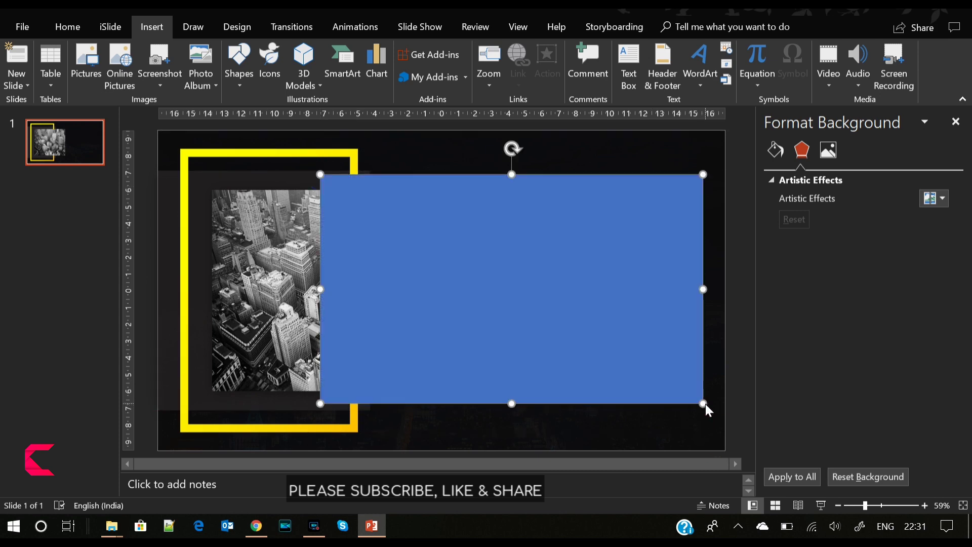
drag(533, 272, 533, 268)
Give the right-side rectangle no fill and a more transparent outline, then deselect it.
click(776, 171)
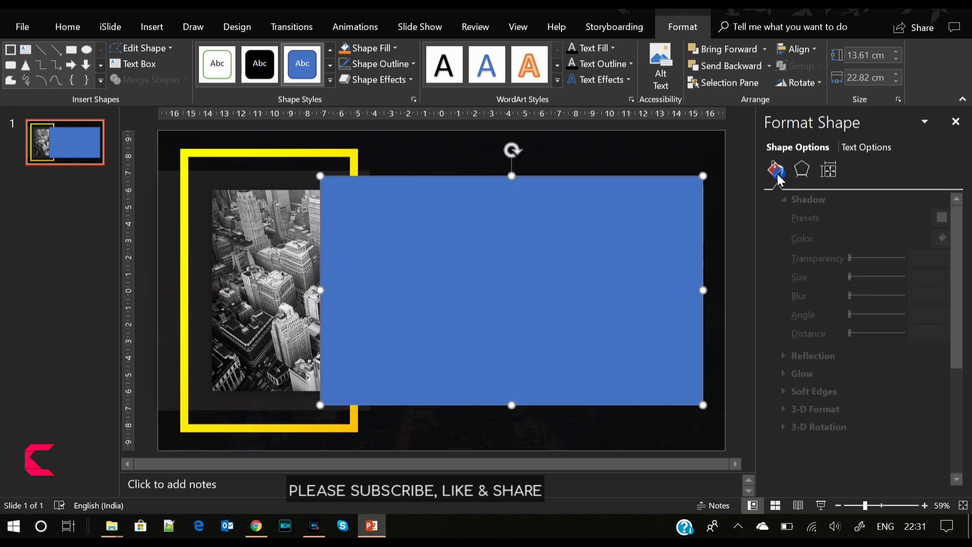
click(806, 220)
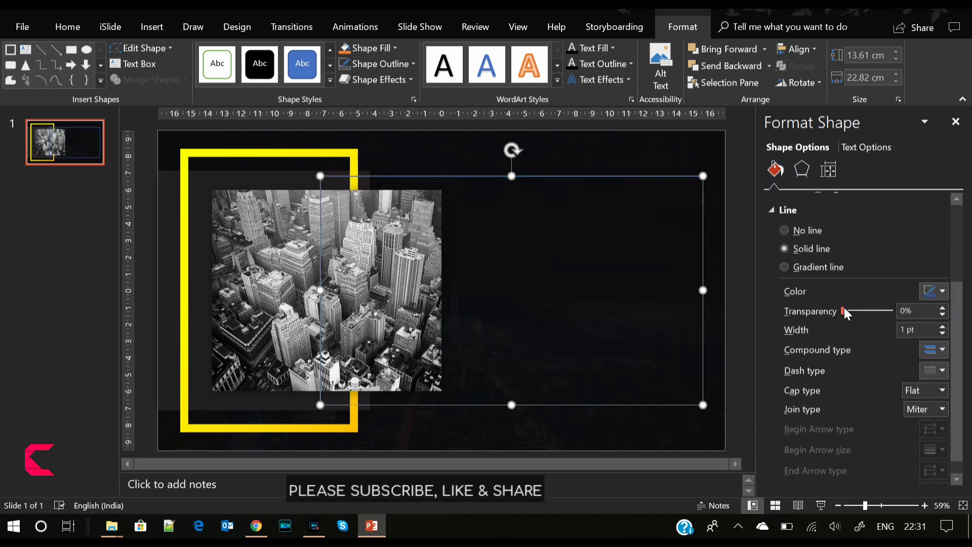
drag(844, 307, 865, 314)
click(739, 287)
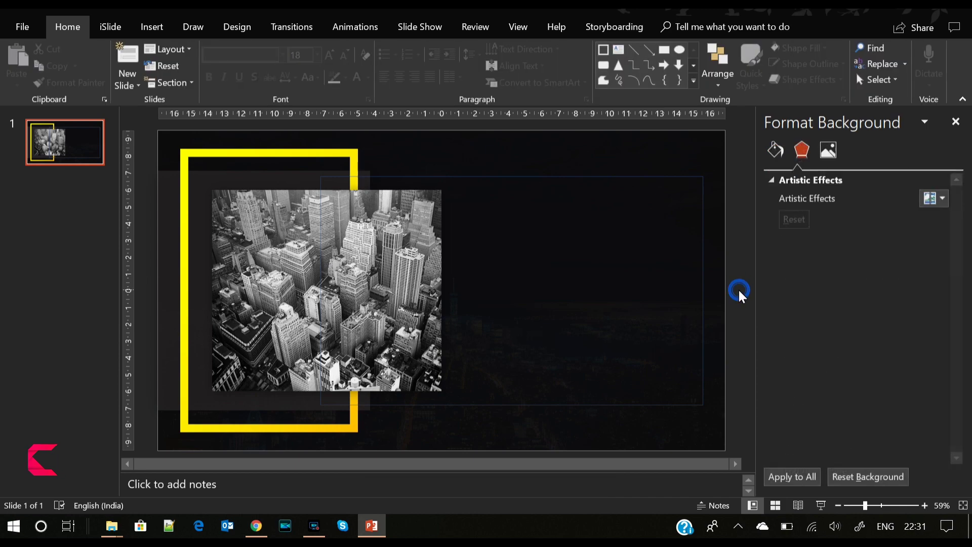